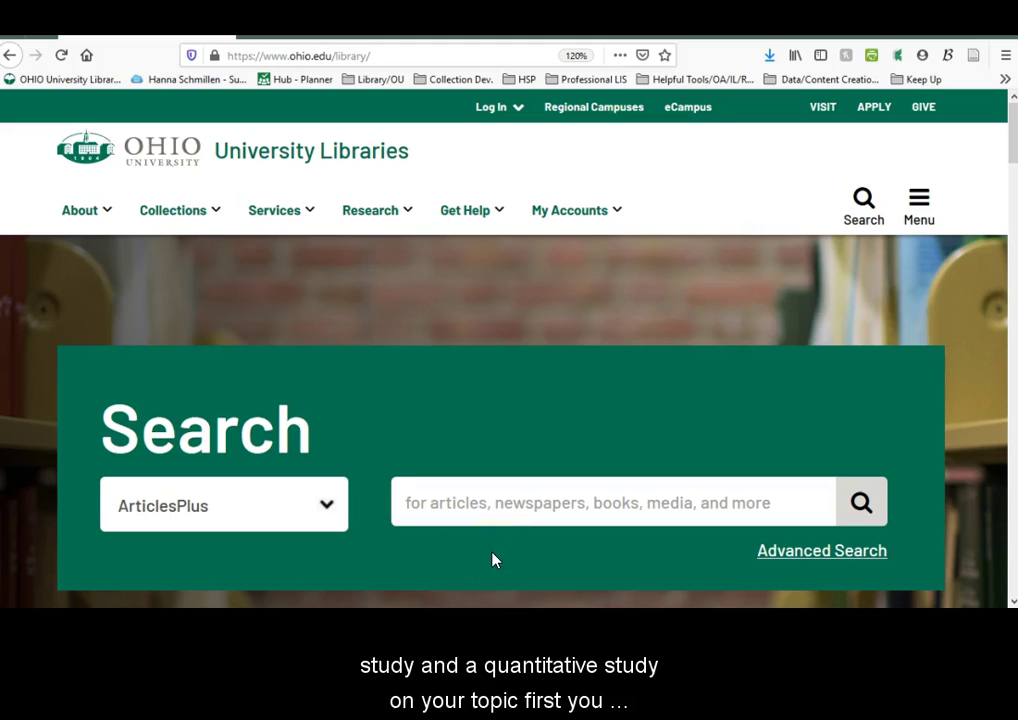
- Look over the library homepage's web address and research links
{"action": "left_click", "coordinate": [325, 56]}
{"action": "left_click", "coordinate": [370, 238]}
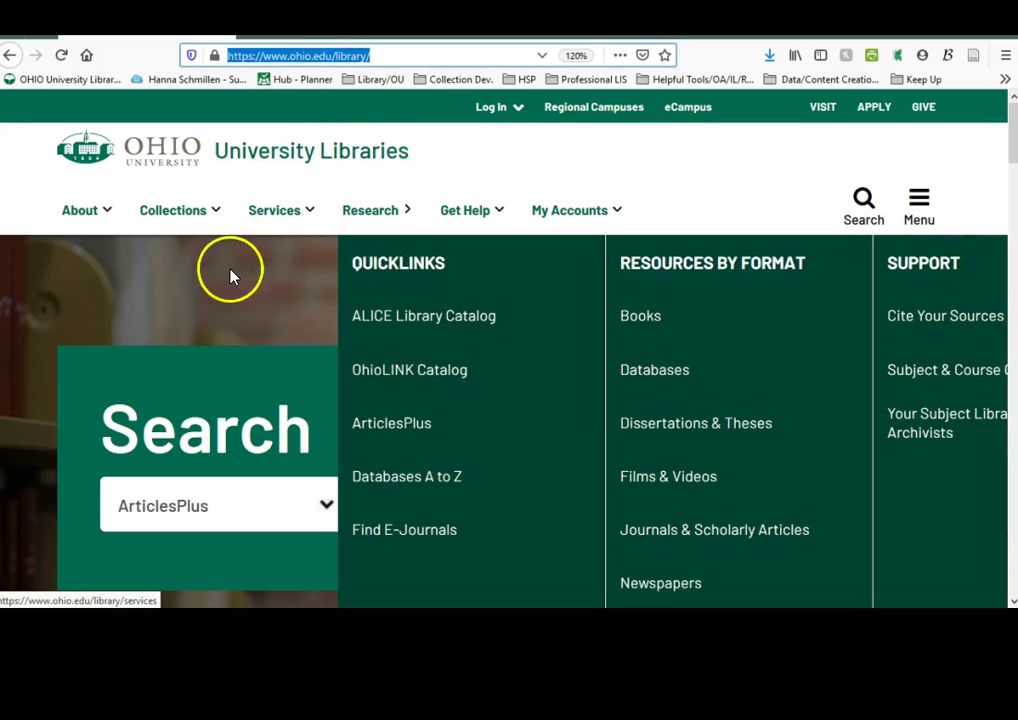
{"action": "left_click", "coordinate": [207, 286]}
{"action": "left_click", "coordinate": [409, 54]}
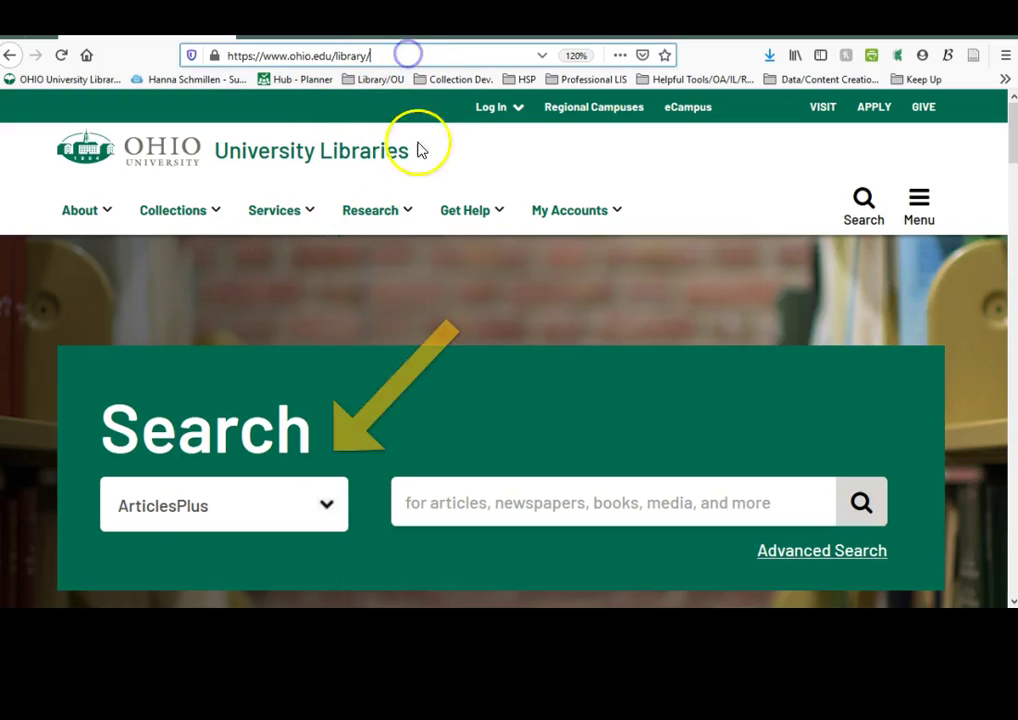
- Search the library's Databases for 'cinahl' and connect to CINAHL Plus with Full Text
{"action": "left_click", "coordinate": [318, 508]}
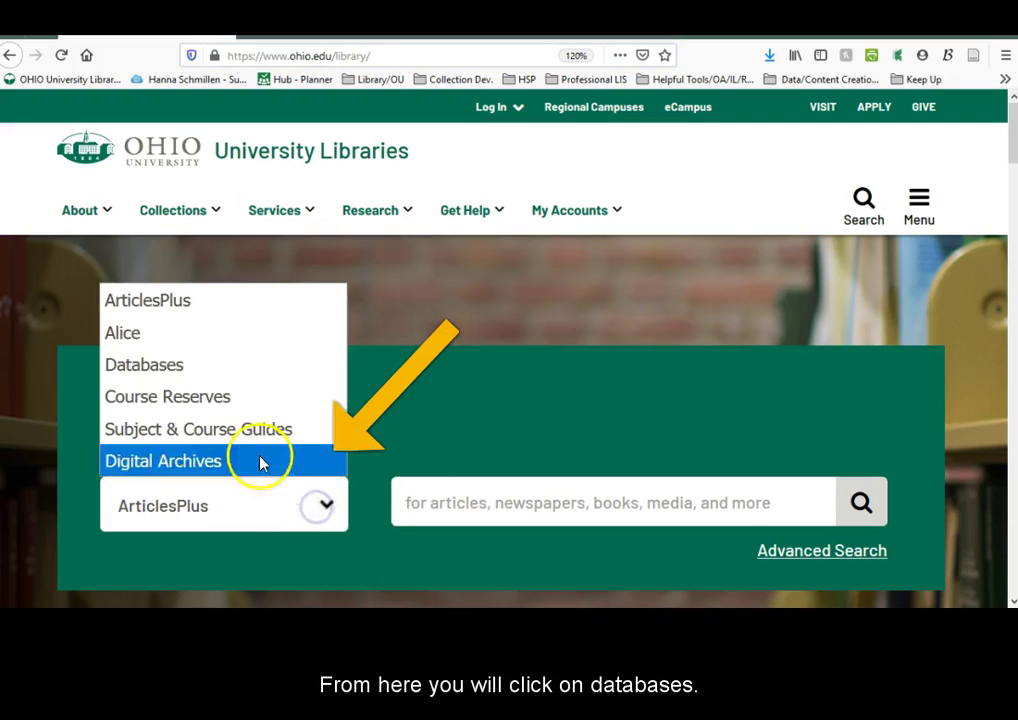
{"action": "left_click", "coordinate": [204, 364]}
{"action": "left_click", "coordinate": [451, 491]}
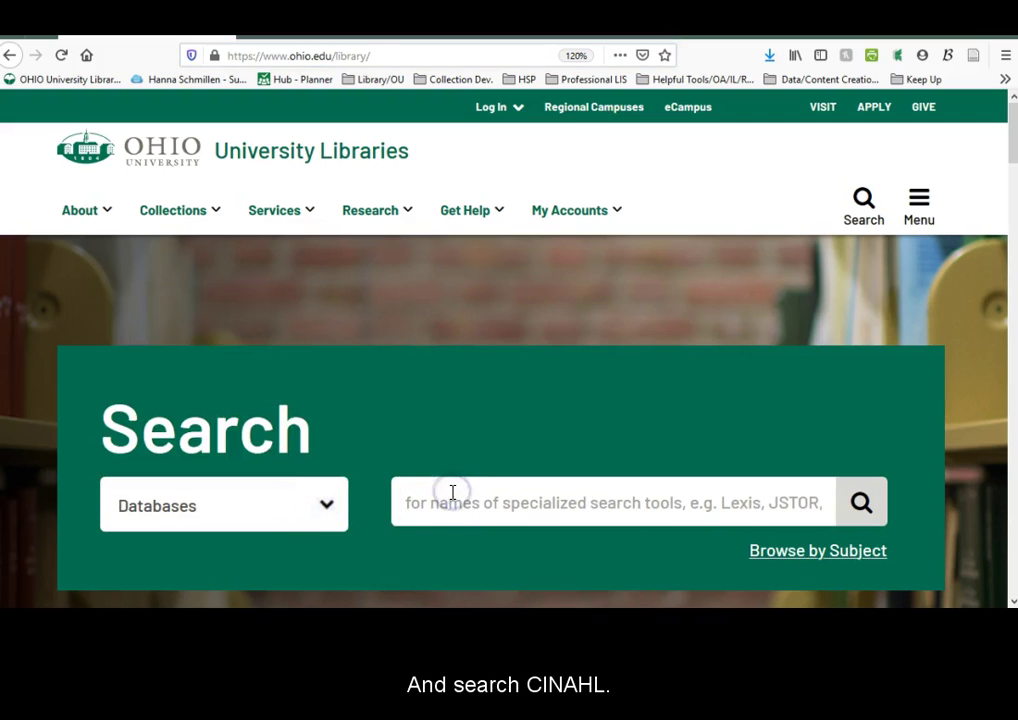
{"action": "type", "text": "cinahl"}
{"action": "key", "text": "Return"}
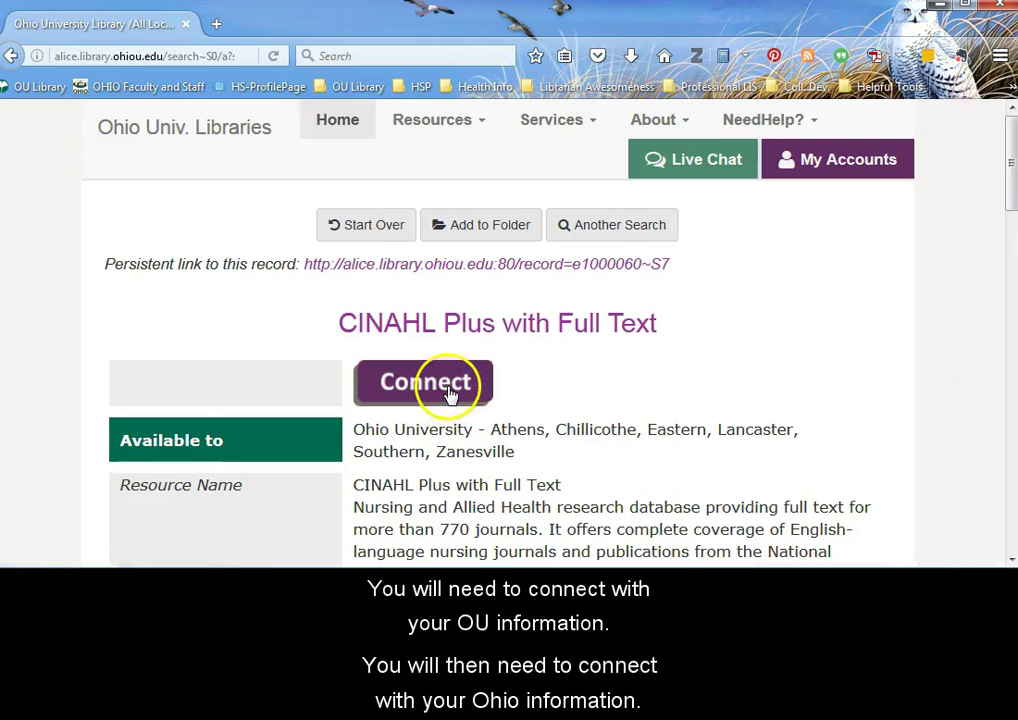
{"action": "left_click", "coordinate": [449, 393]}
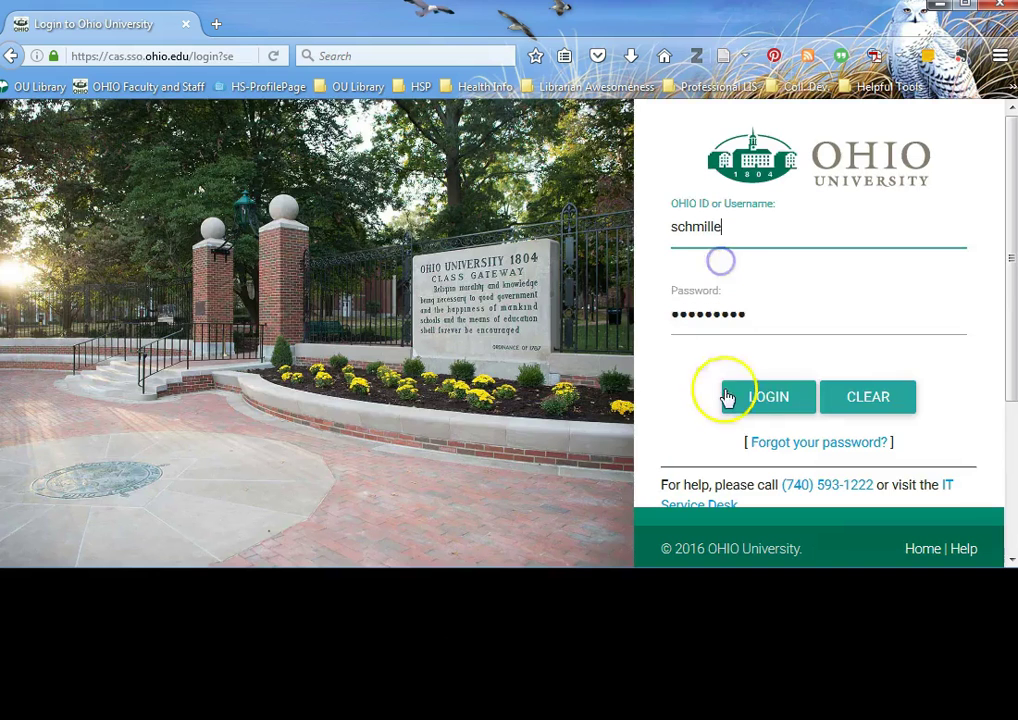
- Log in with the university ID and password to reach CINAHL Advanced Search
{"action": "left_click", "coordinate": [742, 410]}
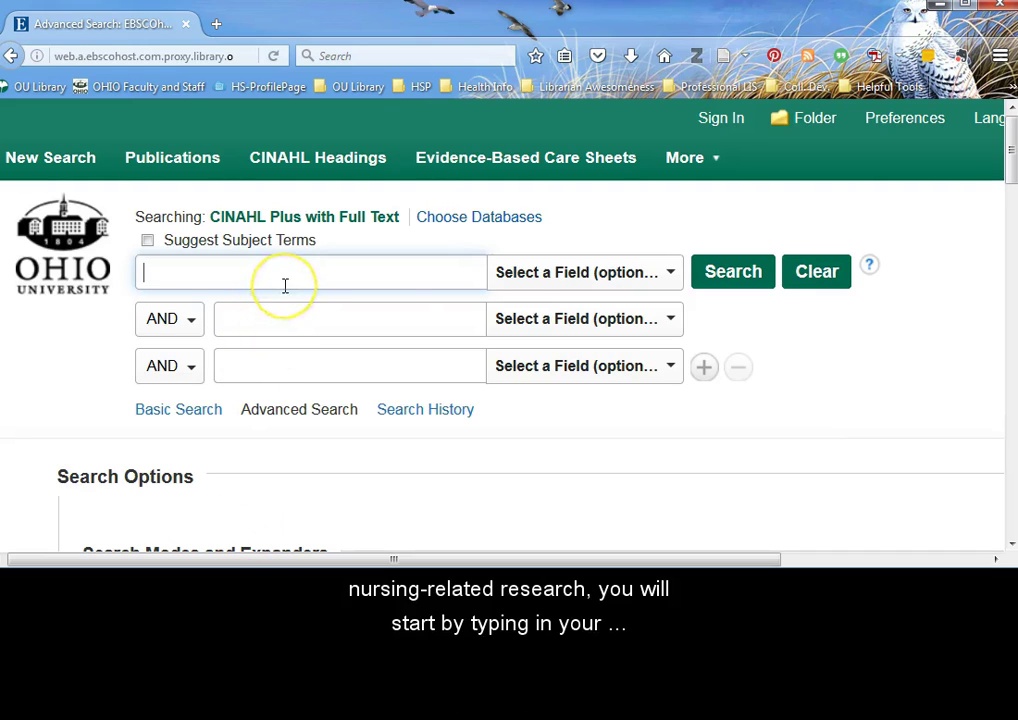
- Search 'hand hygiene' AND 'infection', fixing the hygiene typo, for 1,756 results
{"action": "type", "text": "hand "}
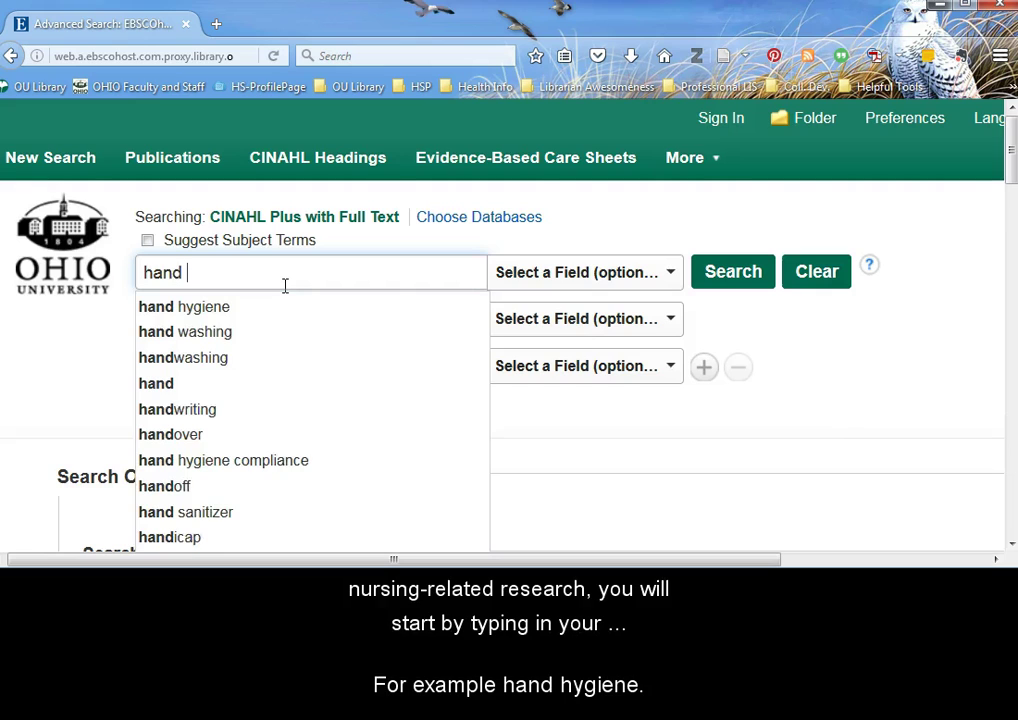
{"action": "type", "text": "hygience"}
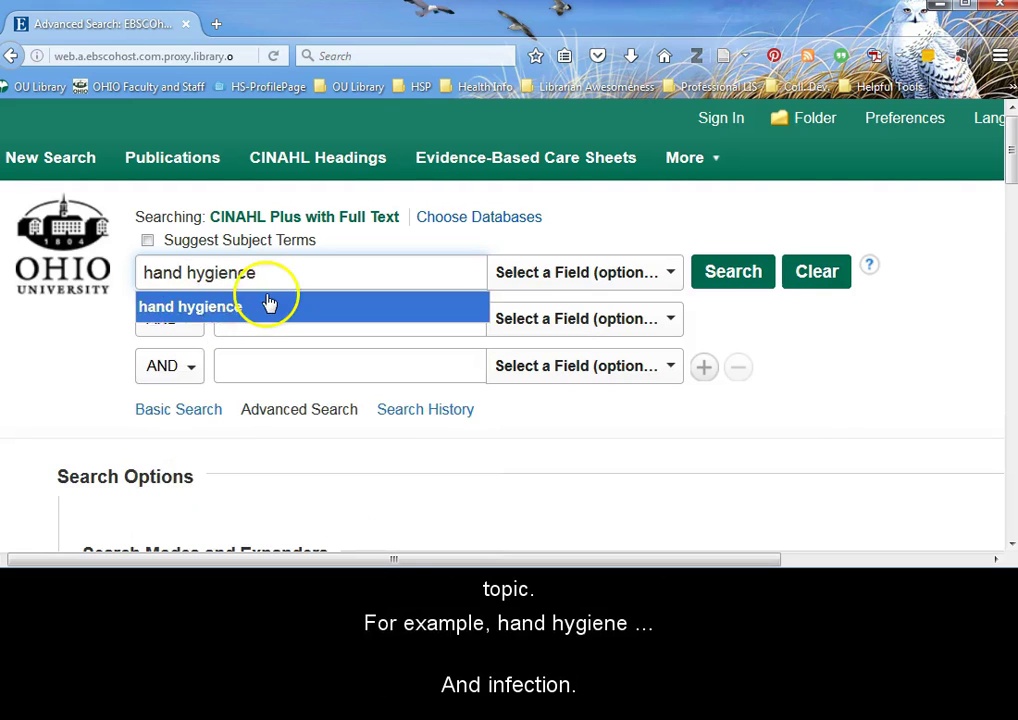
{"action": "key", "text": "BackSpace"}
{"action": "key", "text": "BackSpace"}
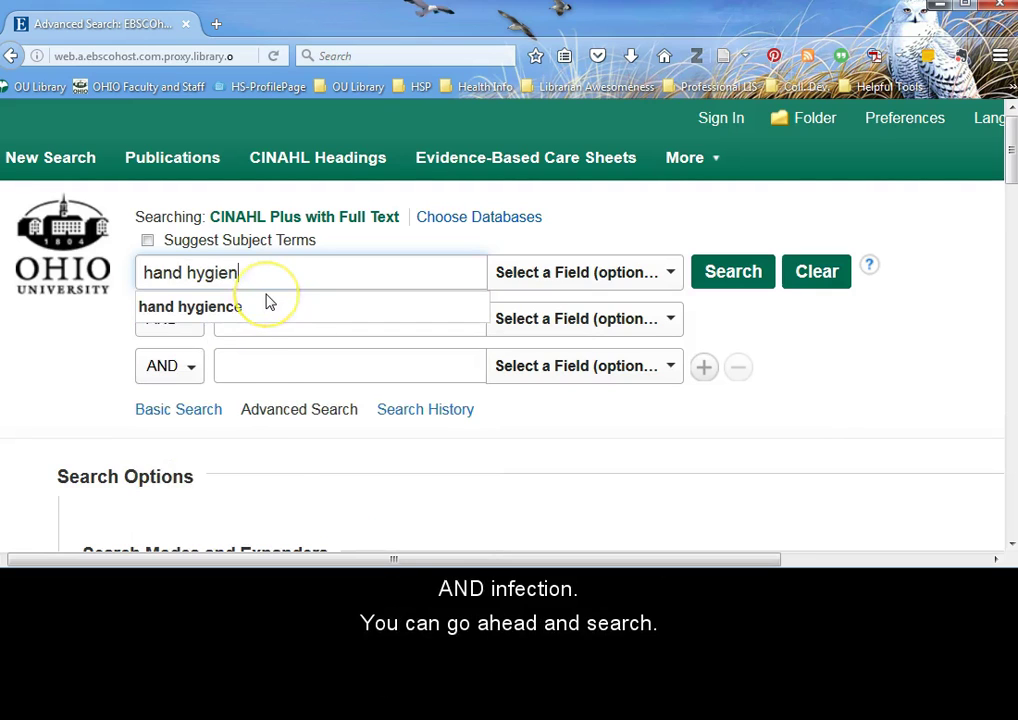
{"action": "type", "text": "e"}
{"action": "left_click", "coordinate": [91, 366]}
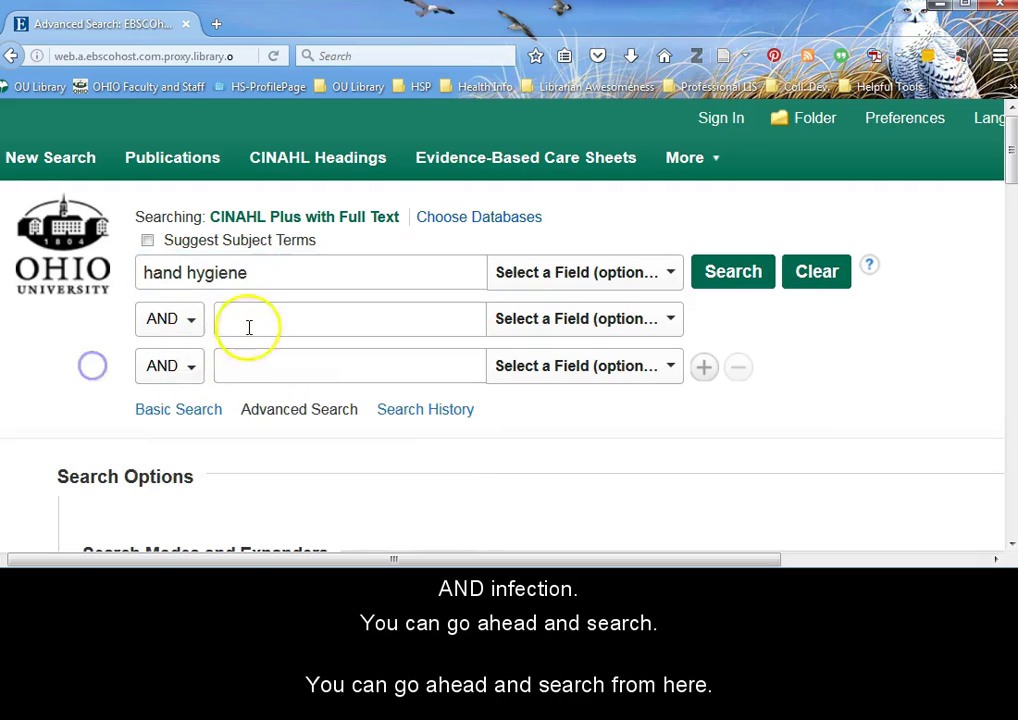
{"action": "left_click", "coordinate": [254, 323]}
{"action": "type", "text": "infection"}
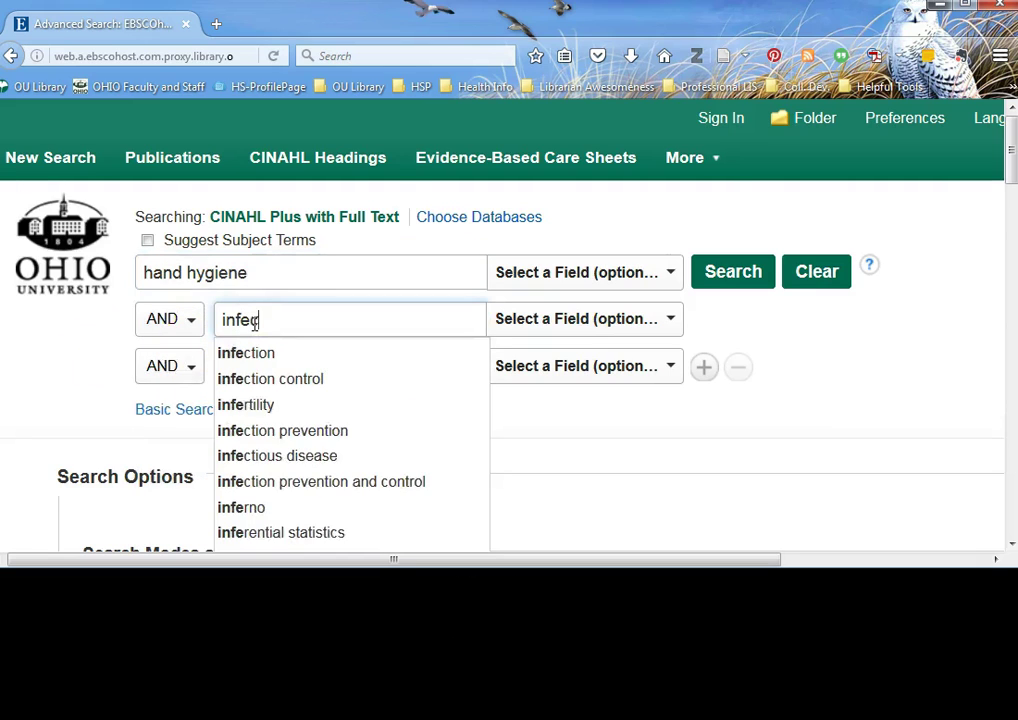
{"action": "left_click", "coordinate": [579, 441]}
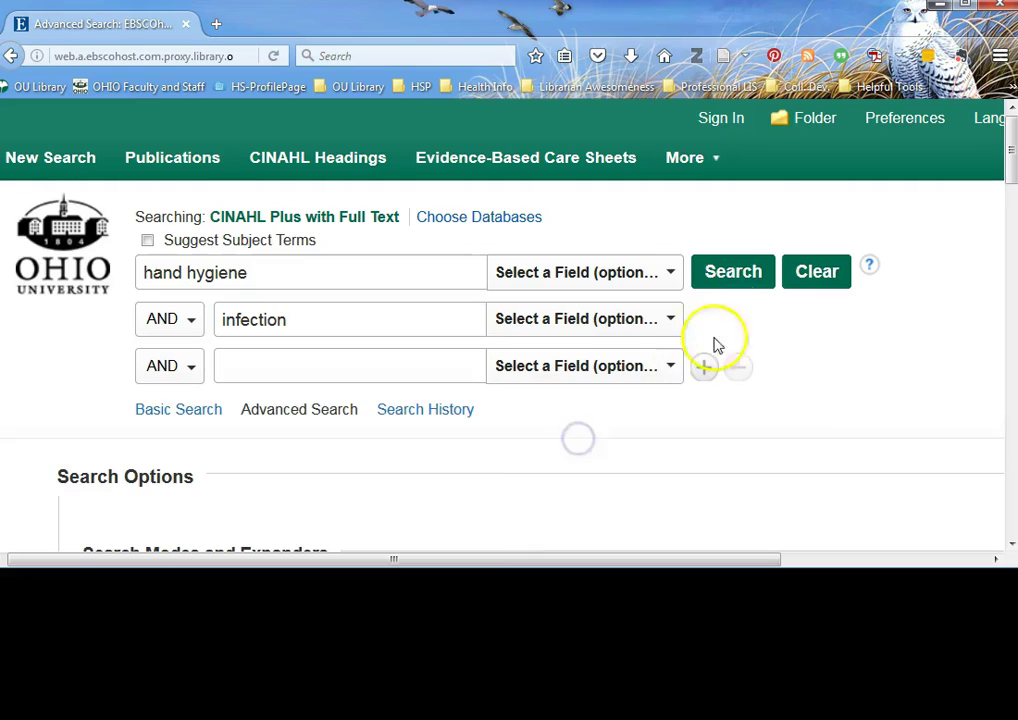
{"action": "left_click", "coordinate": [735, 275]}
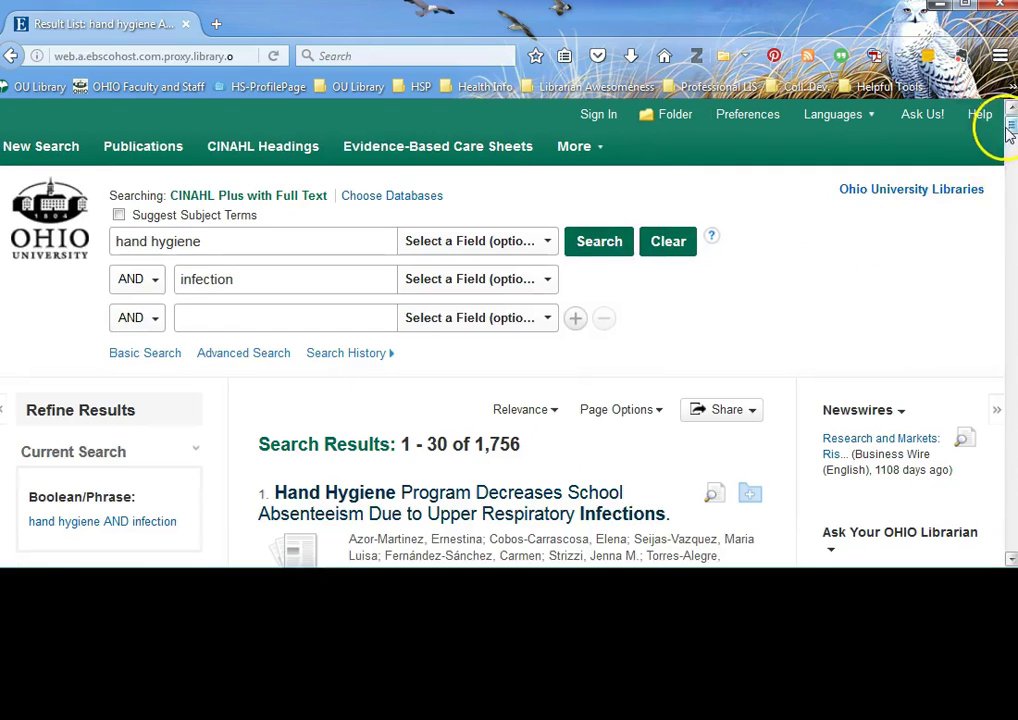
- Scroll through the 1,756 hand hygiene AND infection results
{"action": "left_click_drag", "start_coordinate": [1010, 126], "coordinate": [1010, 140]}
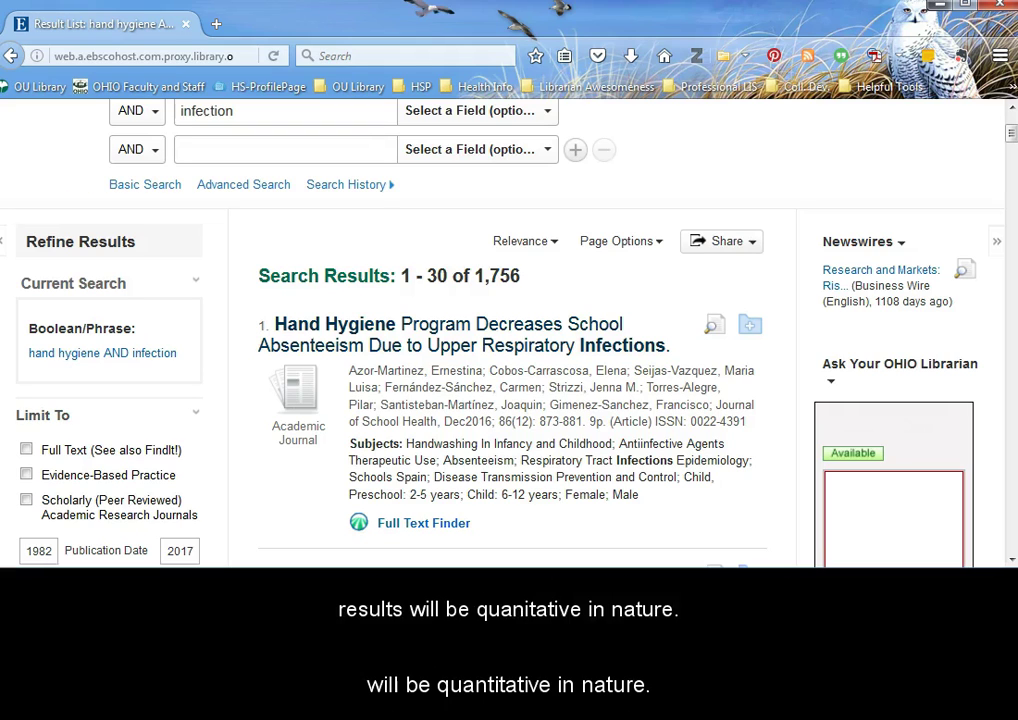
{"action": "left_click_drag", "start_coordinate": [1010, 134], "coordinate": [1011, 142]}
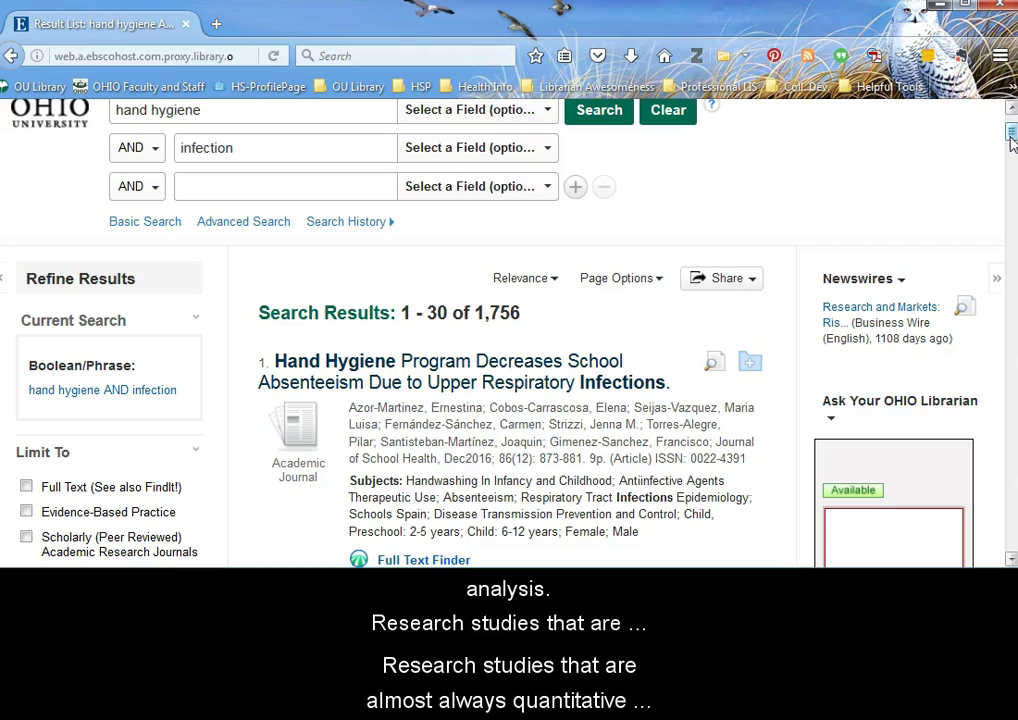
{"action": "left_click", "coordinate": [983, 147]}
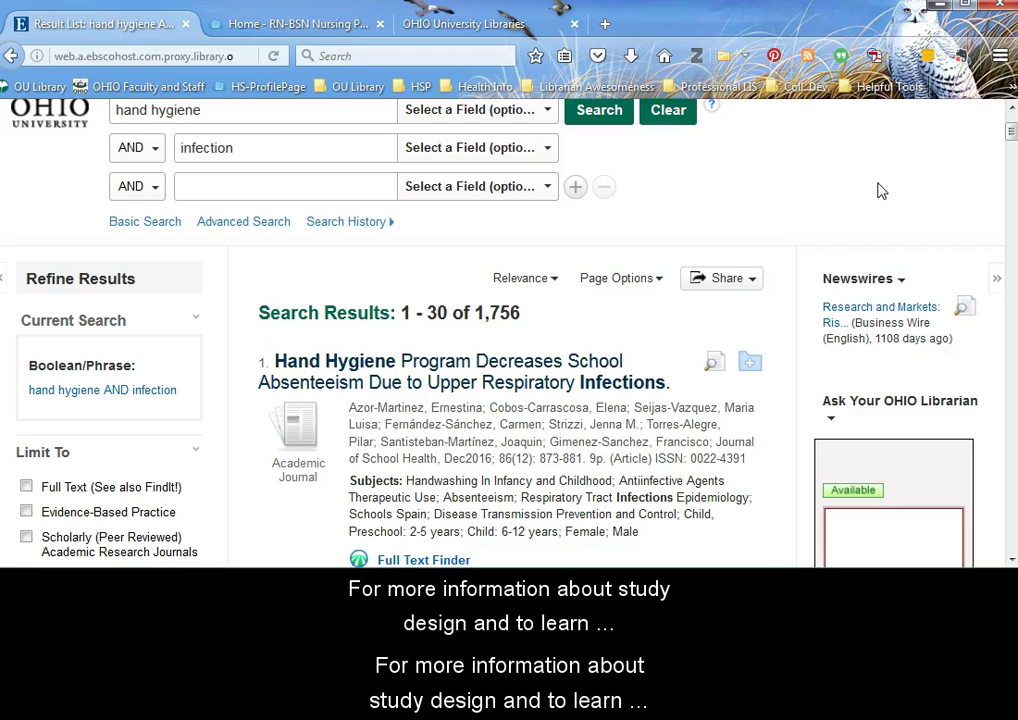
- Go from the Online Nursing Programs guide to the Evidence-based Practice in Healthcare guide
{"action": "left_click", "coordinate": [295, 25]}
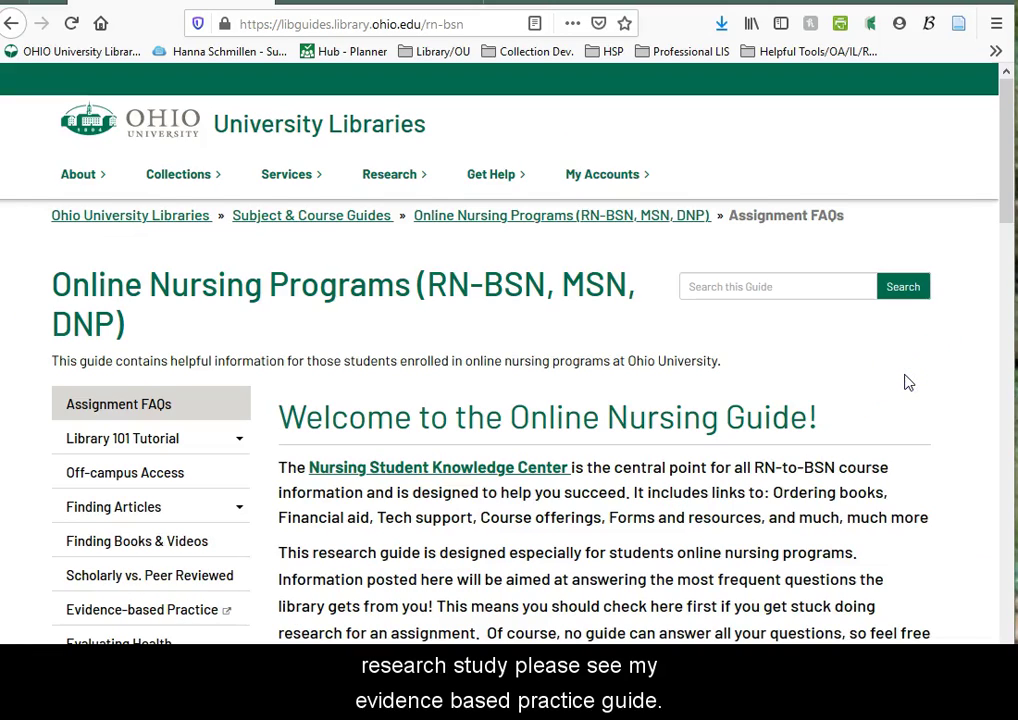
{"action": "scroll", "coordinate": [236, 449], "scroll_direction": "down", "scroll_amount": 2}
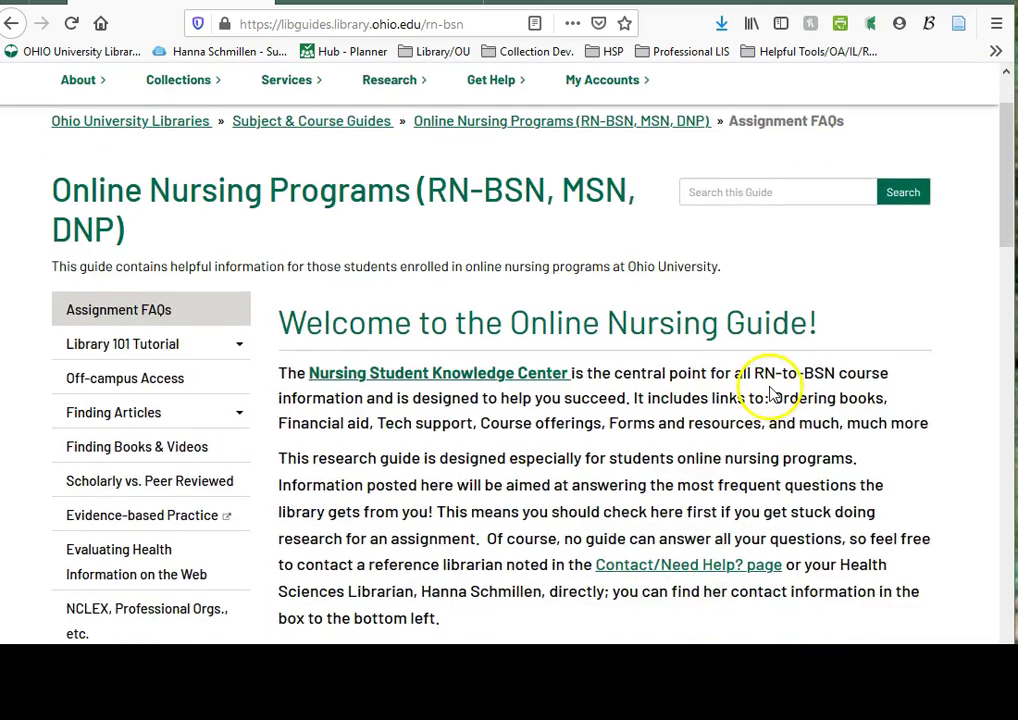
{"action": "scroll", "coordinate": [773, 393], "scroll_direction": "down", "scroll_amount": 2}
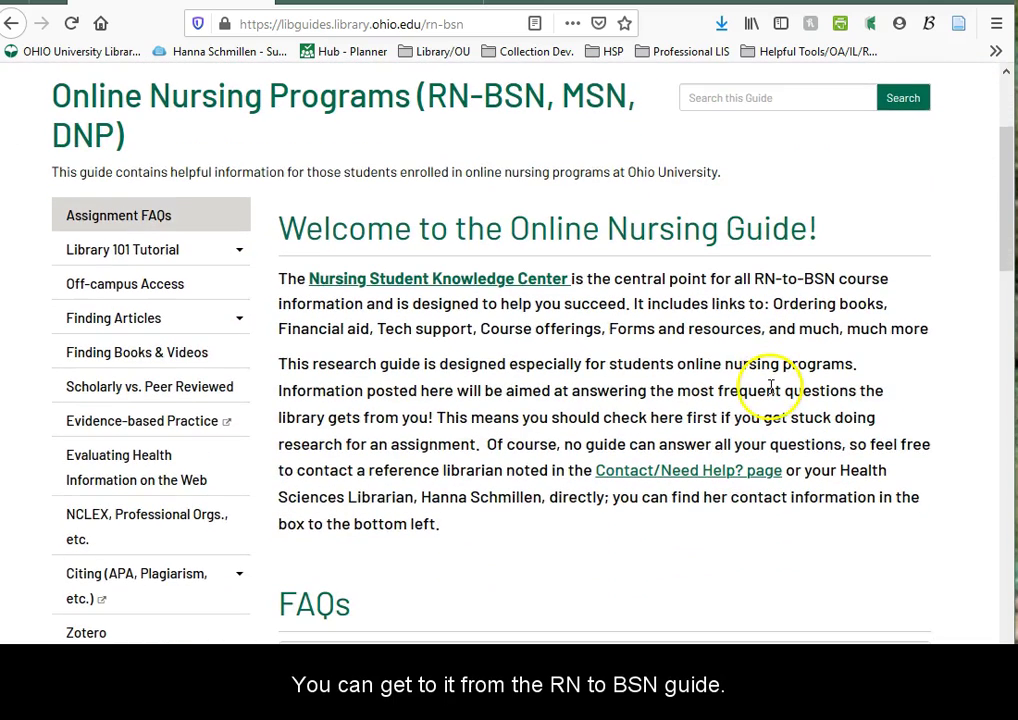
{"action": "left_click", "coordinate": [193, 432]}
{"action": "scroll", "coordinate": [766, 350], "scroll_direction": "down", "scroll_amount": 2}
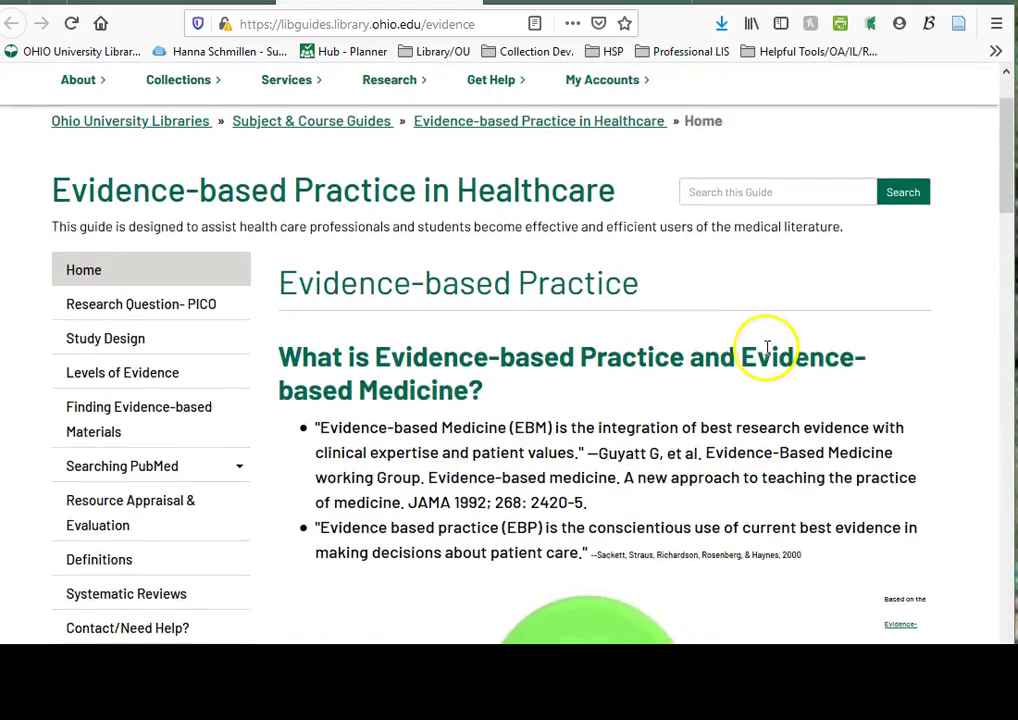
{"action": "scroll", "coordinate": [766, 348], "scroll_direction": "down", "scroll_amount": 3}
{"action": "scroll", "coordinate": [764, 359], "scroll_direction": "up", "scroll_amount": 5}
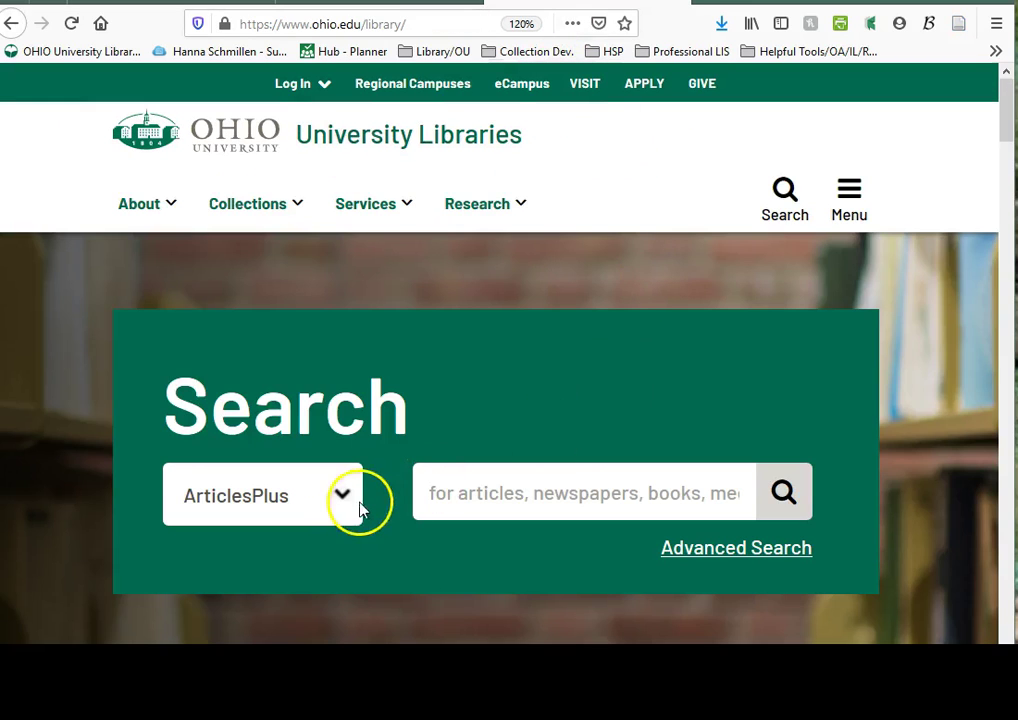
- Search Subject & Course Guides for 'ebp' and open Evidence-based Practice in Healthcare
{"action": "left_click", "coordinate": [342, 501]}
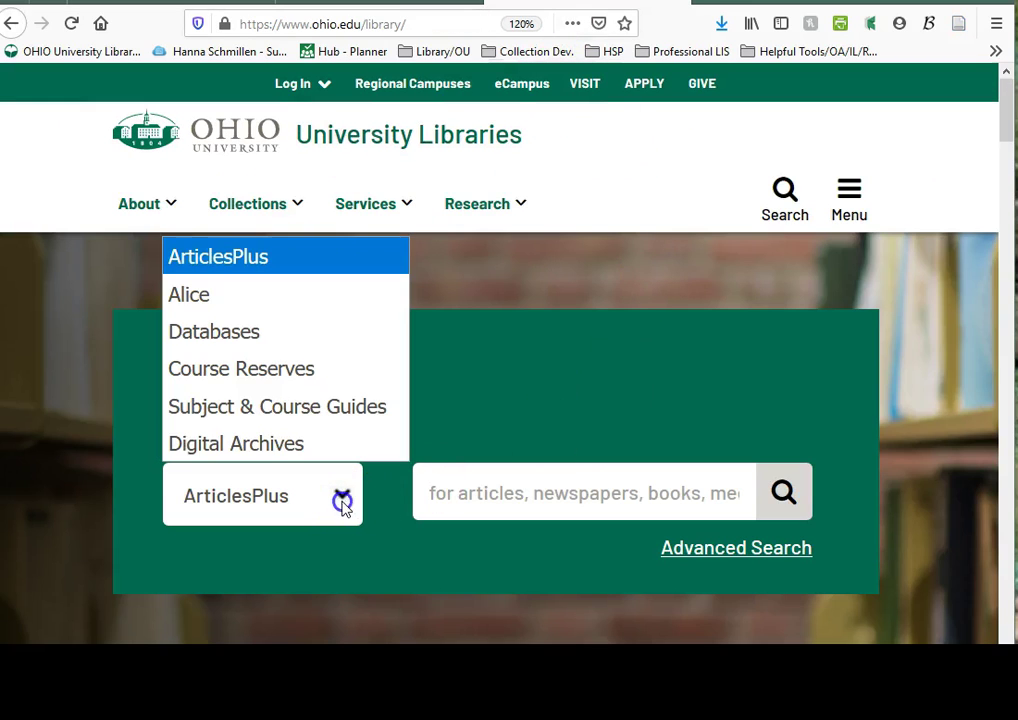
{"action": "left_click", "coordinate": [326, 418]}
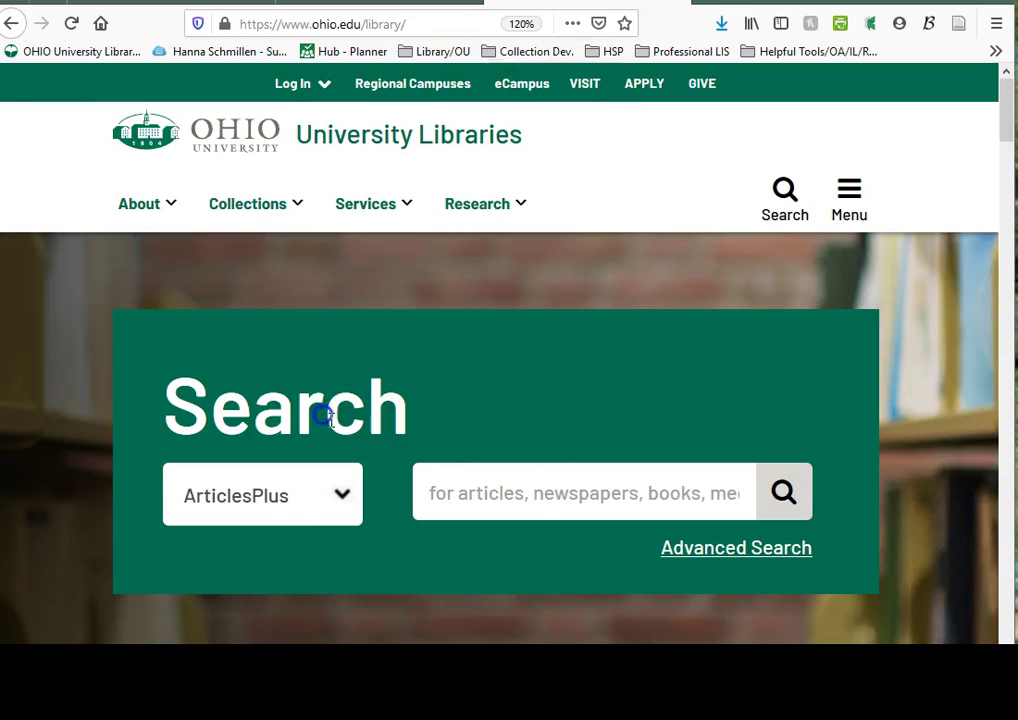
{"action": "left_click", "coordinate": [513, 499]}
{"action": "type", "text": "ebp"}
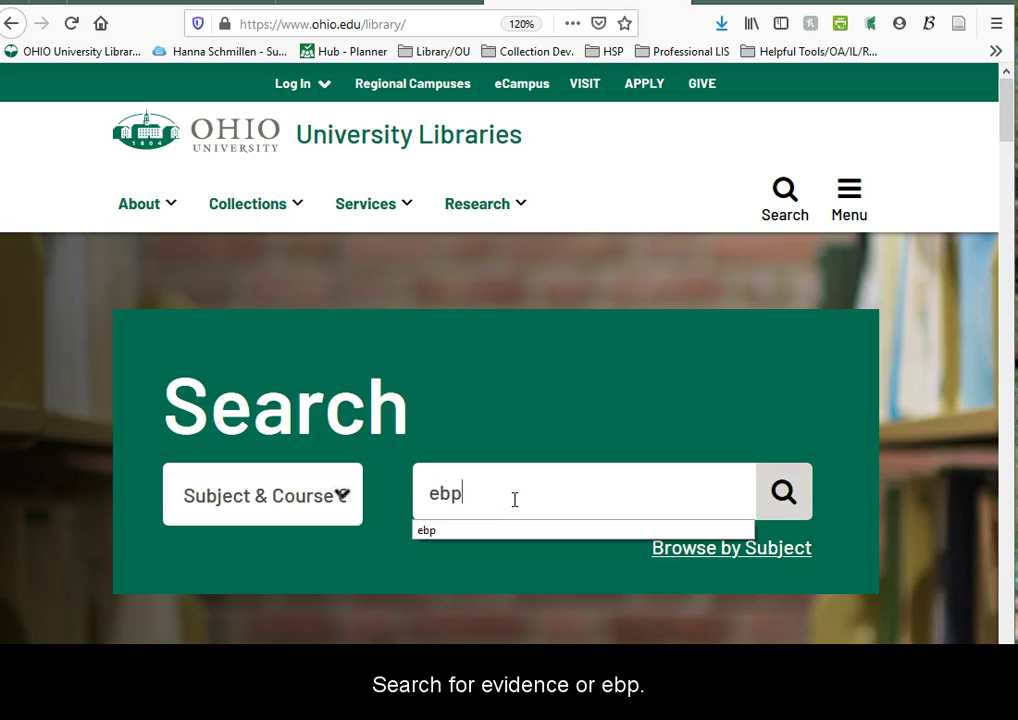
{"action": "key", "text": "Return"}
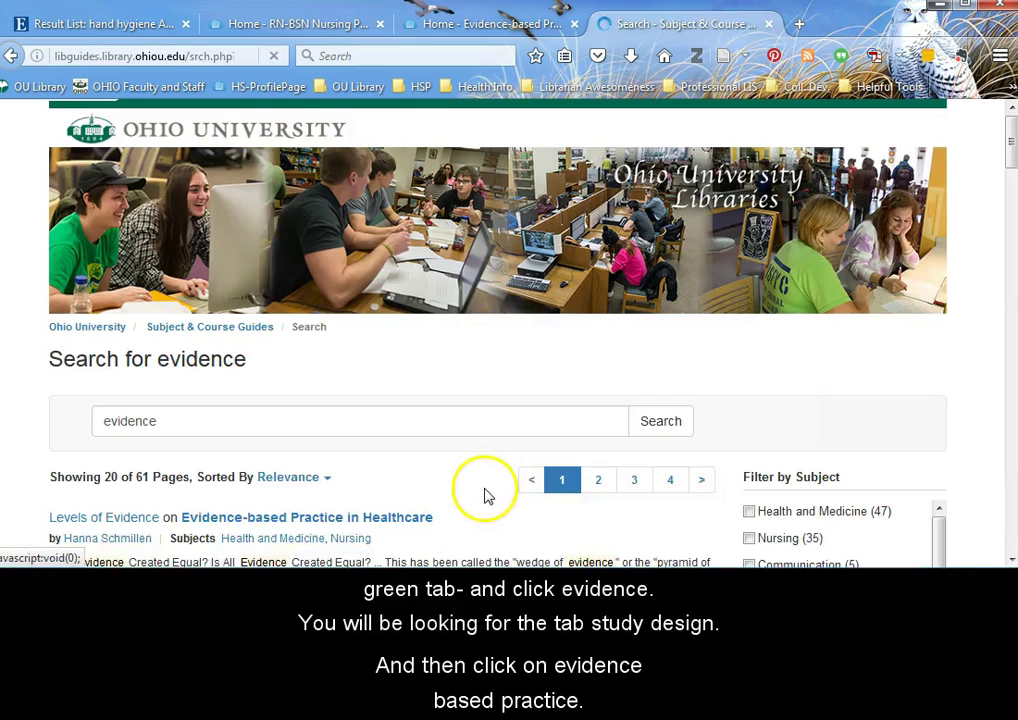
{"action": "scroll", "coordinate": [485, 495], "scroll_direction": "down", "scroll_amount": 2}
{"action": "left_click", "coordinate": [404, 418]}
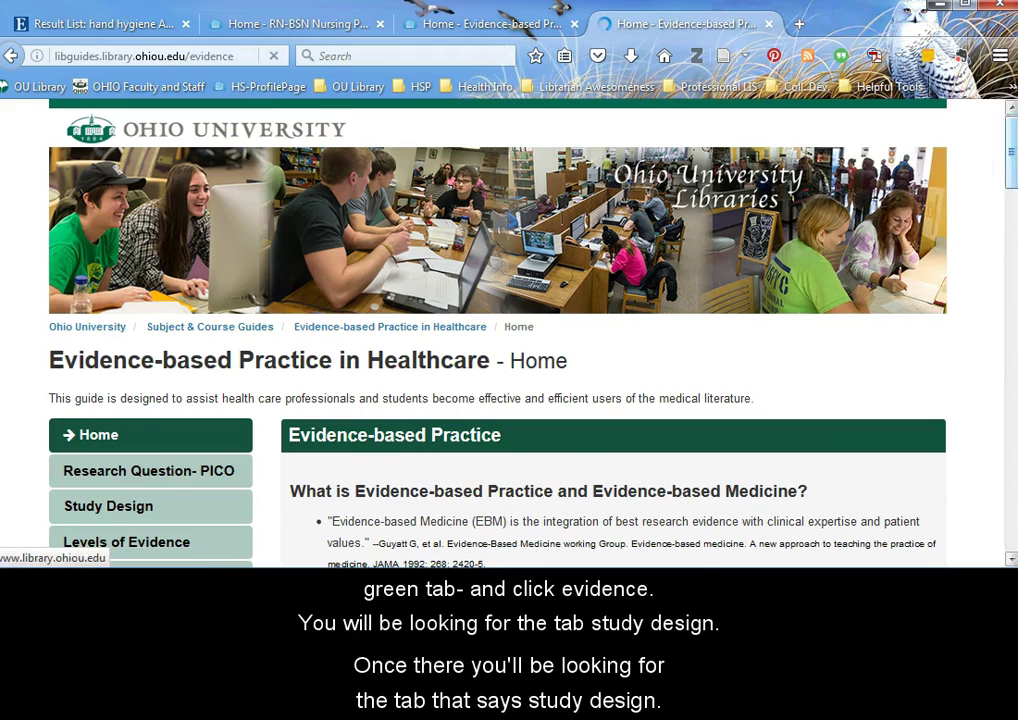
- Read the guide's Study Design chart, then return to the CINAHL results
{"action": "scroll", "coordinate": [1000, 148], "scroll_direction": "down", "scroll_amount": 4}
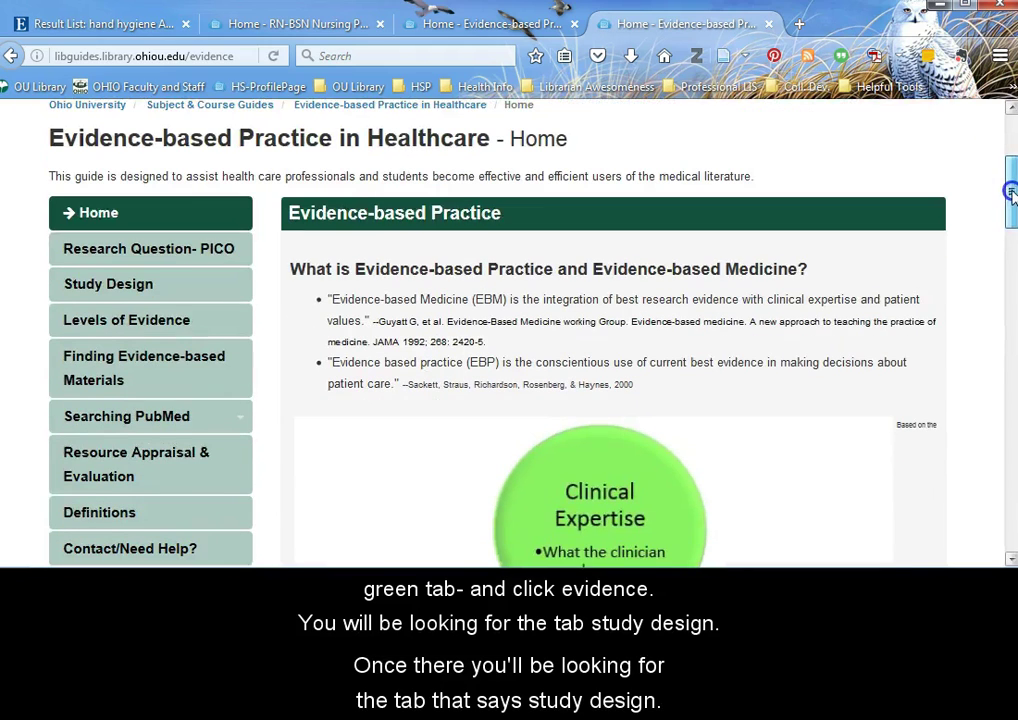
{"action": "left_click", "coordinate": [137, 300]}
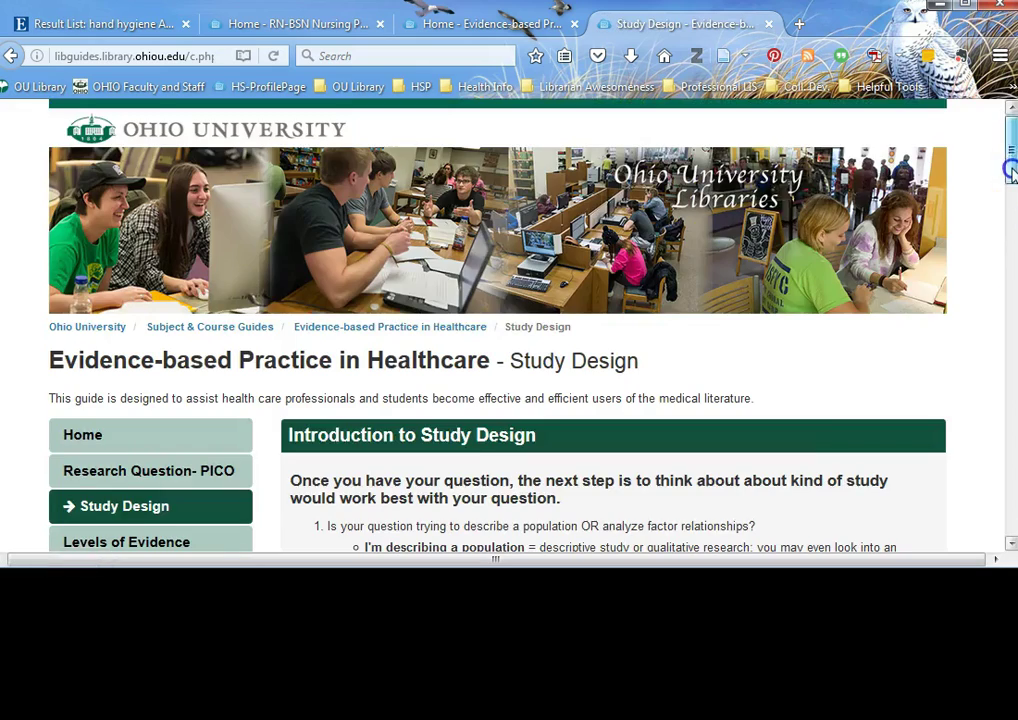
{"action": "left_click_drag", "start_coordinate": [1010, 172], "coordinate": [1010, 260]}
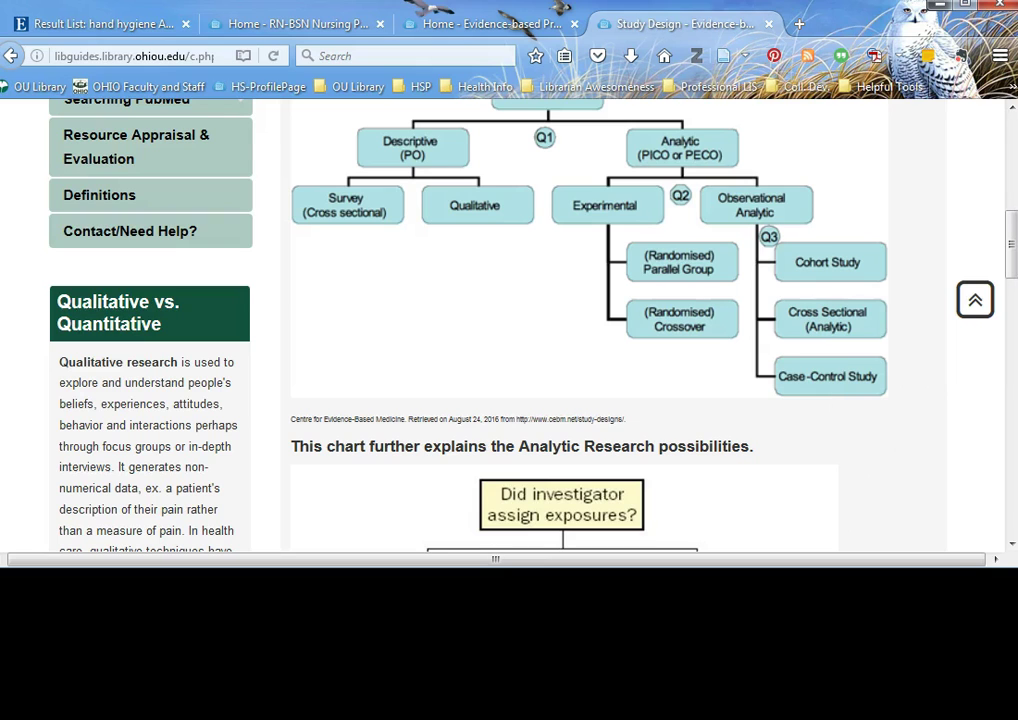
{"action": "left_click", "coordinate": [131, 27]}
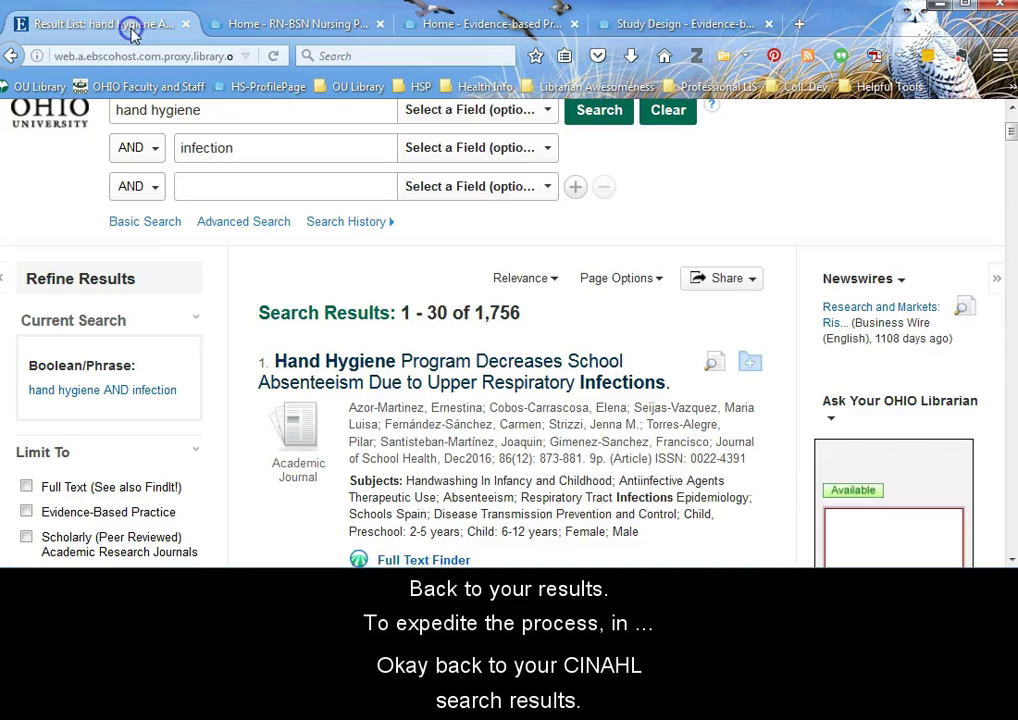
- Add 'randomized controlled trials' as a third term, narrowing results to 48
{"action": "left_click_drag", "start_coordinate": [1006, 159], "coordinate": [1012, 135]}
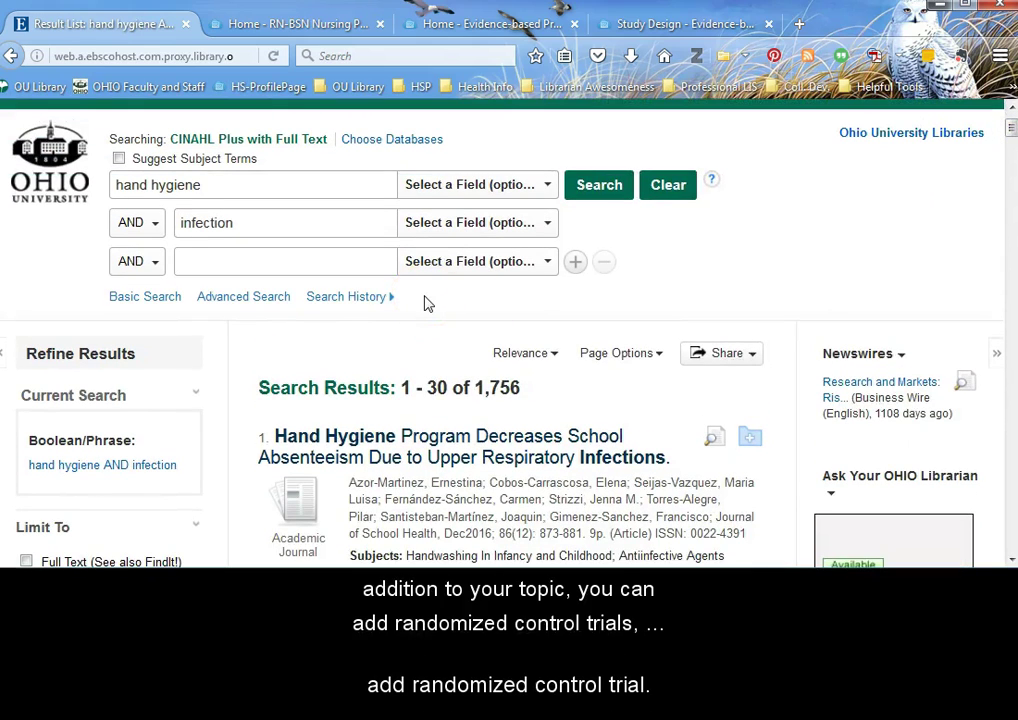
{"action": "left_click", "coordinate": [372, 261]}
{"action": "type", "text": "random"}
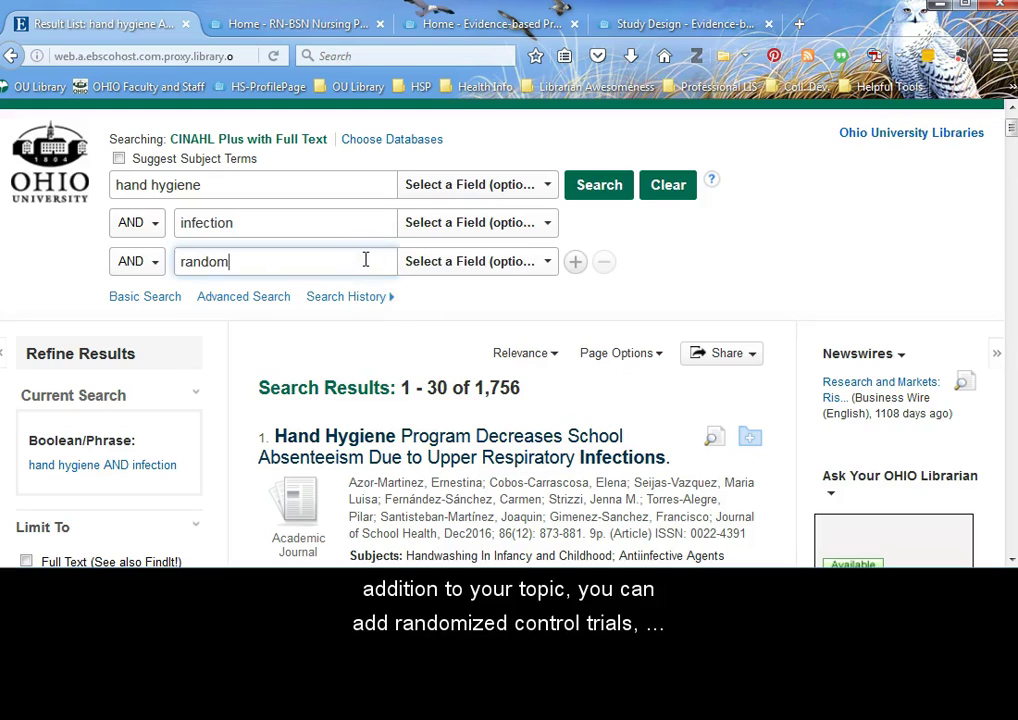
{"action": "type", "text": "ized co"}
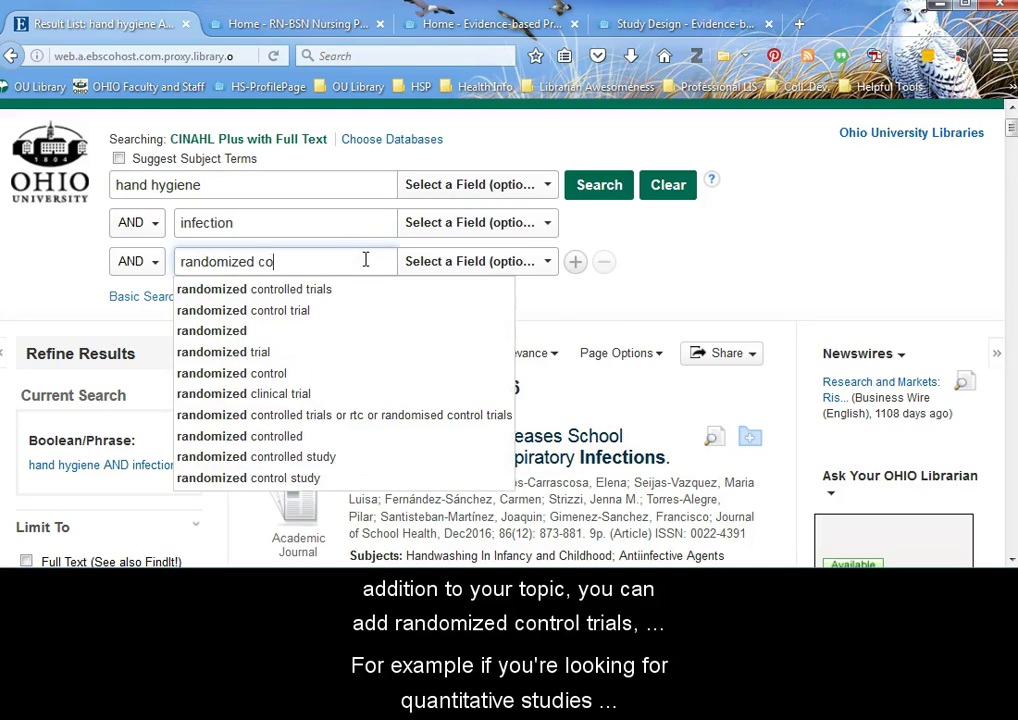
{"action": "type", "text": "ntrolled tria"}
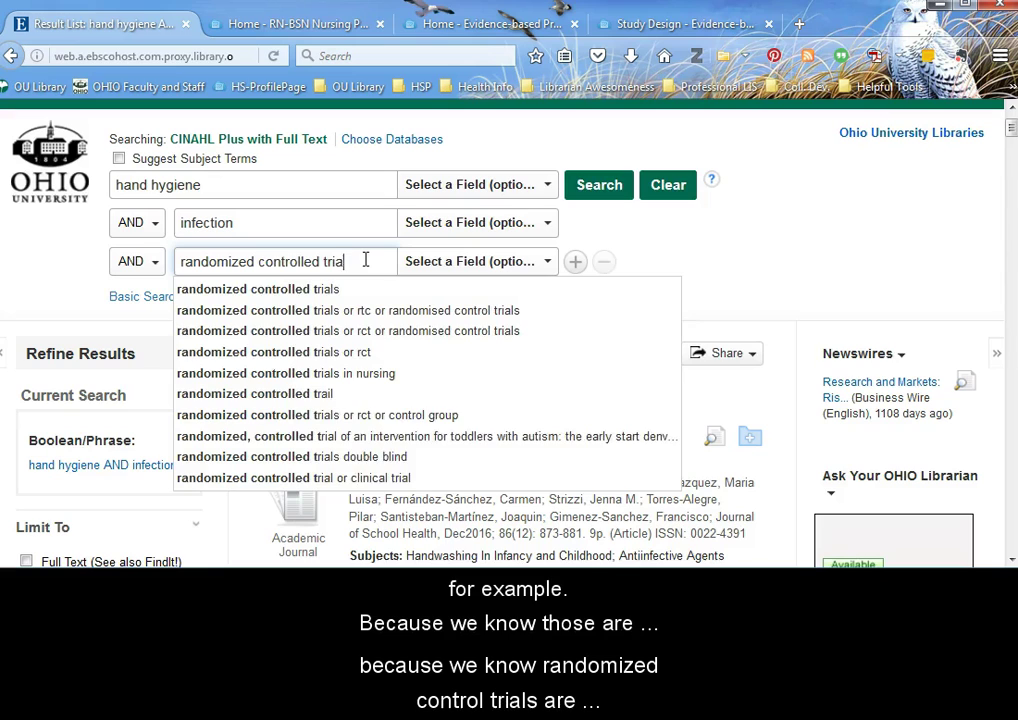
{"action": "type", "text": "ls"}
{"action": "left_click", "coordinate": [599, 199]}
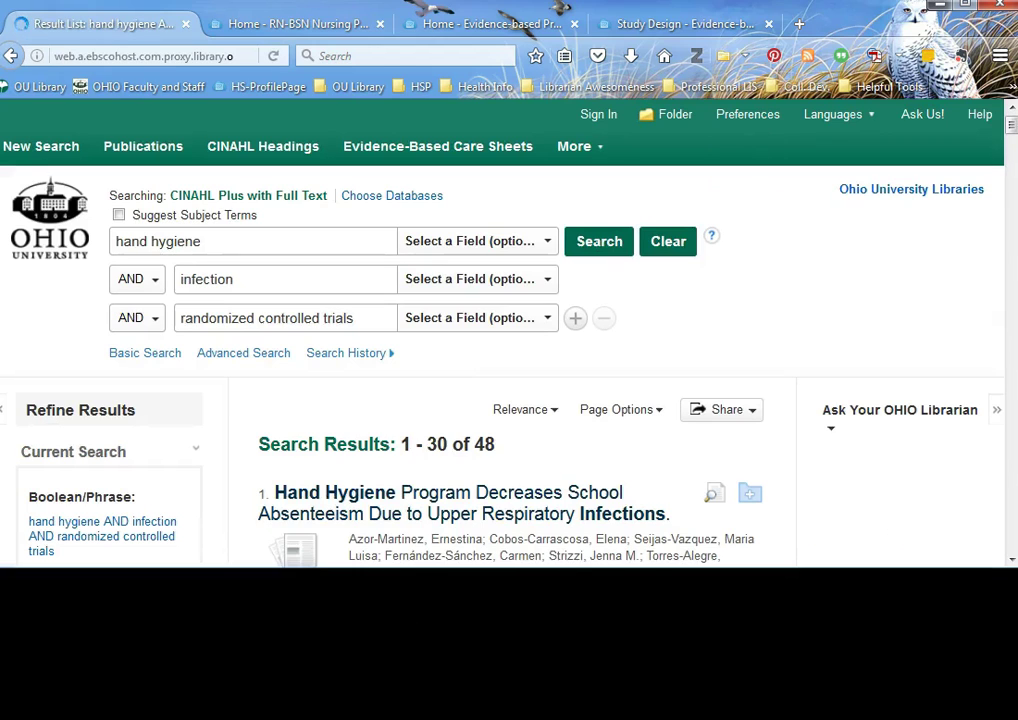
{"action": "scroll", "coordinate": [1000, 130], "scroll_direction": "down", "scroll_amount": 5}
{"action": "scroll", "coordinate": [1011, 139], "scroll_direction": "down", "scroll_amount": 4}
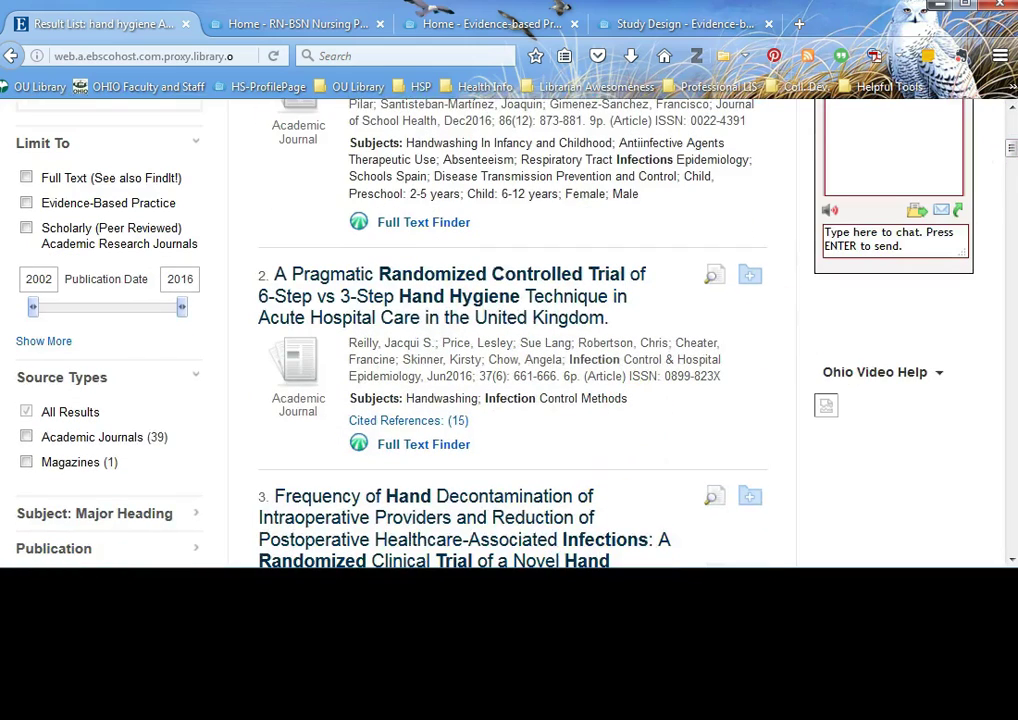
{"action": "scroll", "coordinate": [1011, 133], "scroll_direction": "up", "scroll_amount": 9}
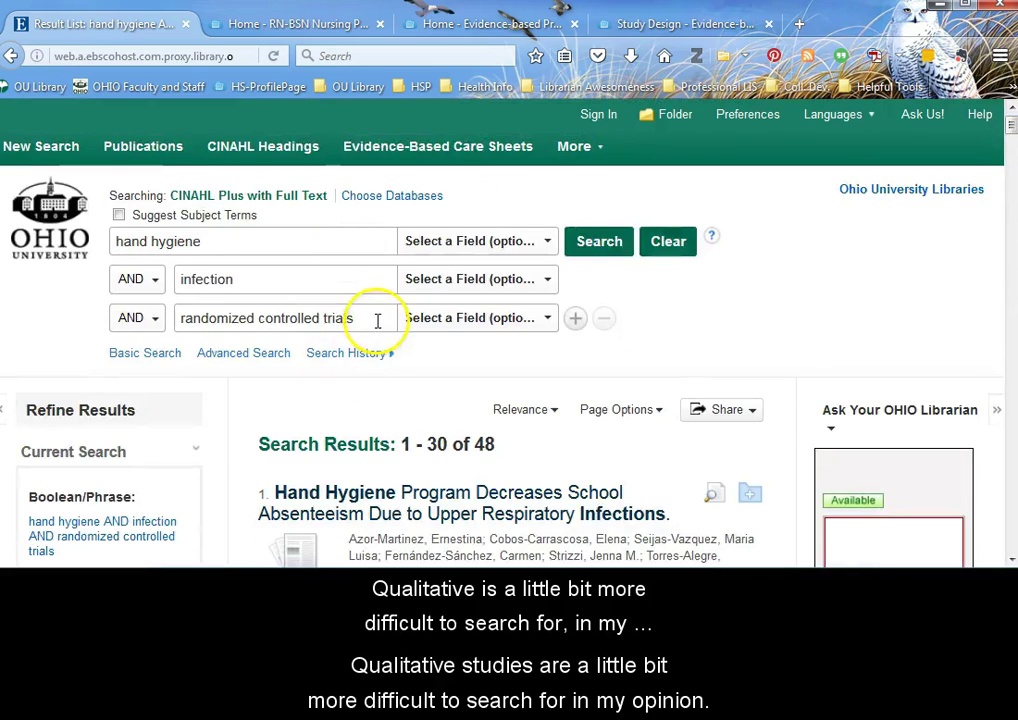
- Swap the third term for 'survey OR interview OR questionnaire OR qualitative', giving 382 results
{"action": "left_click_drag", "start_coordinate": [377, 320], "coordinate": [166, 322]}
{"action": "key", "text": "BackSpace"}
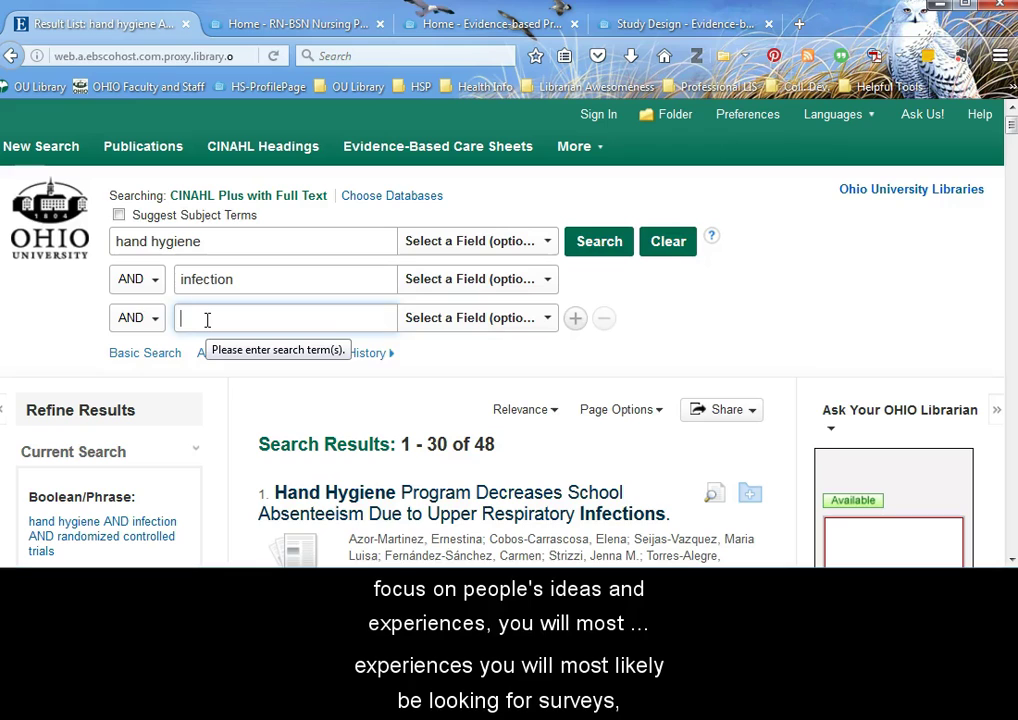
{"action": "type", "text": "sur"}
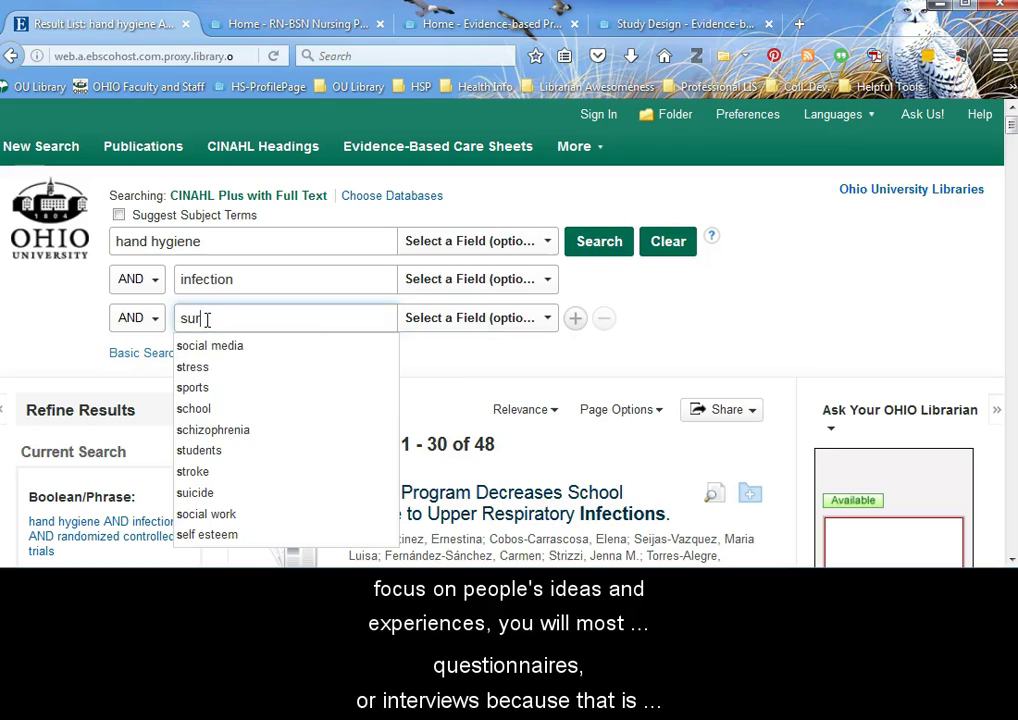
{"action": "type", "text": "vey OR"}
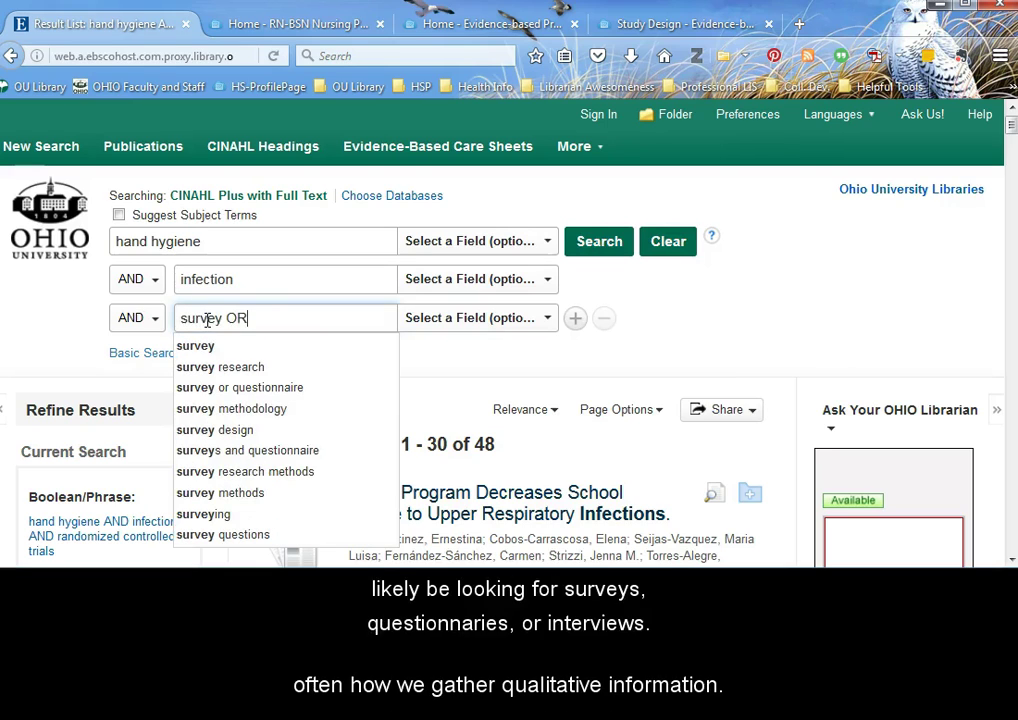
{"action": "type", "text": " intervi"}
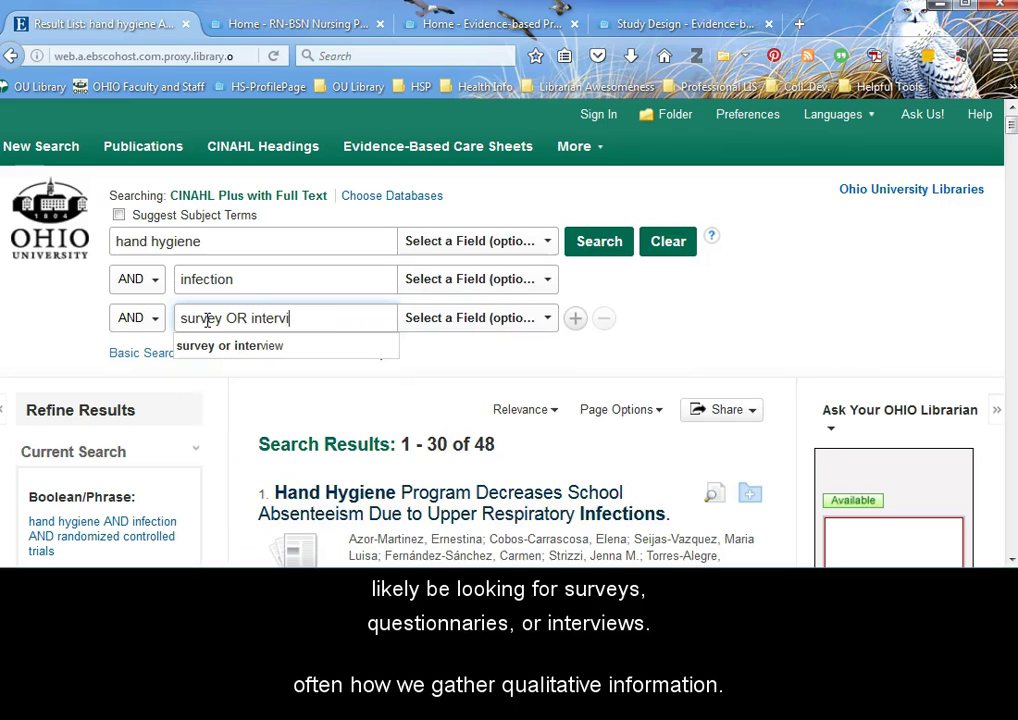
{"action": "type", "text": "ew OR "}
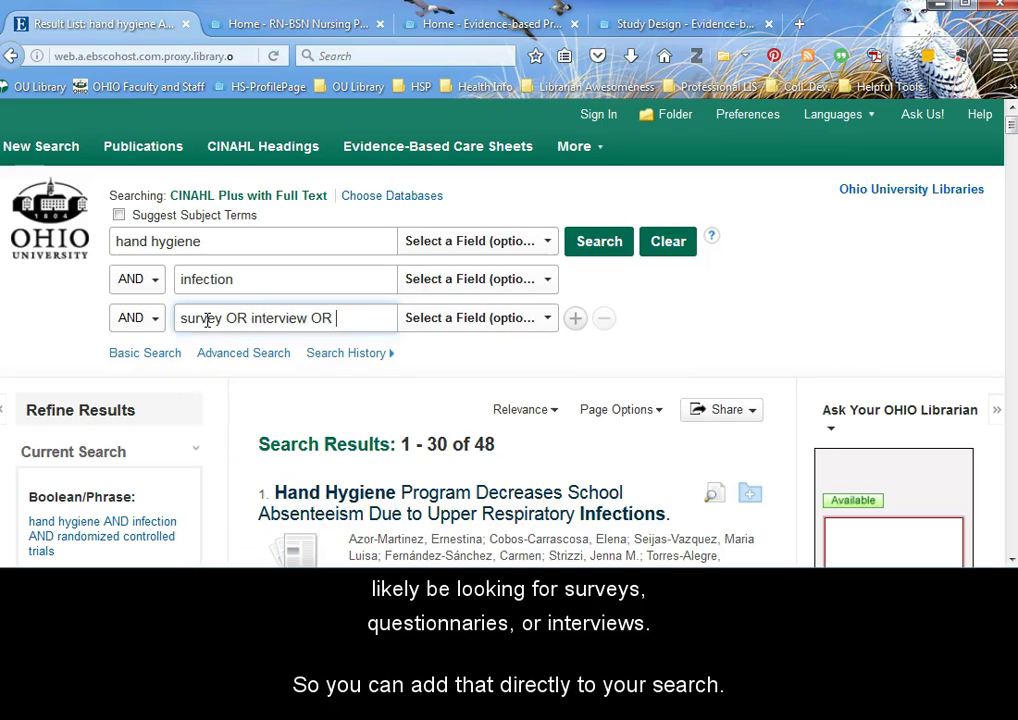
{"action": "type", "text": "questio"}
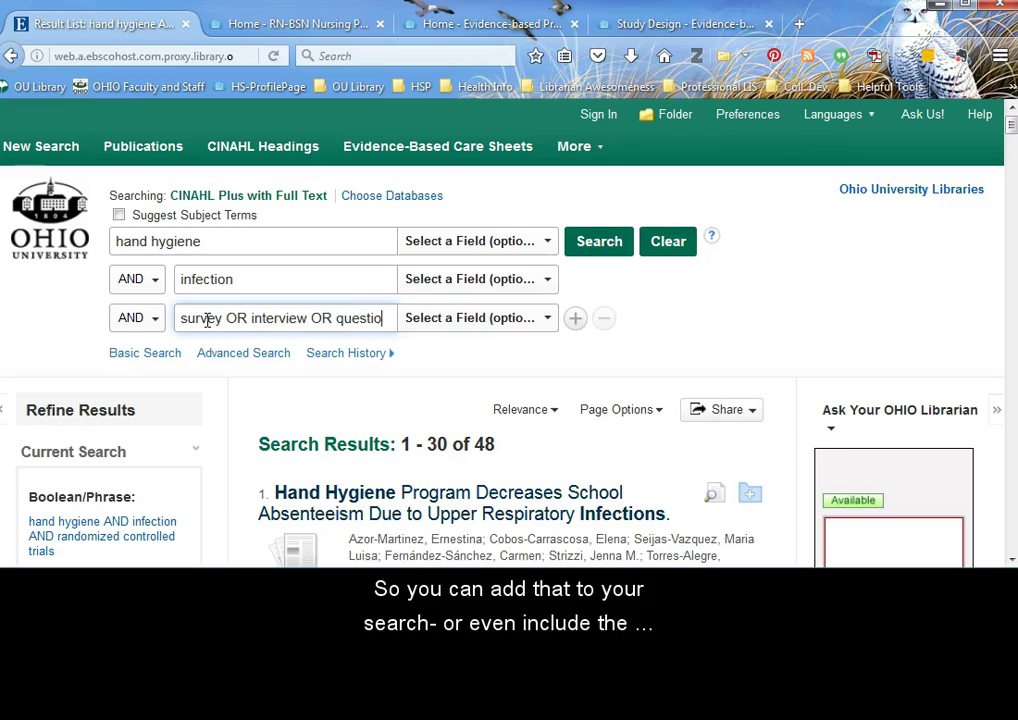
{"action": "type", "text": "nnaire"}
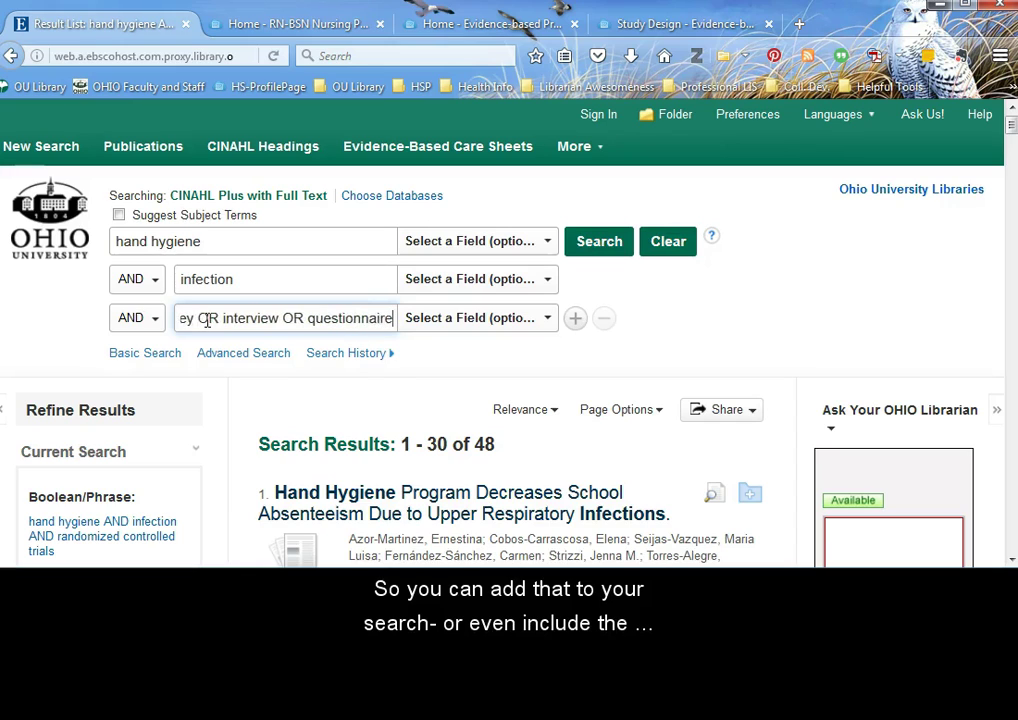
{"action": "type", "text": " OR qu"}
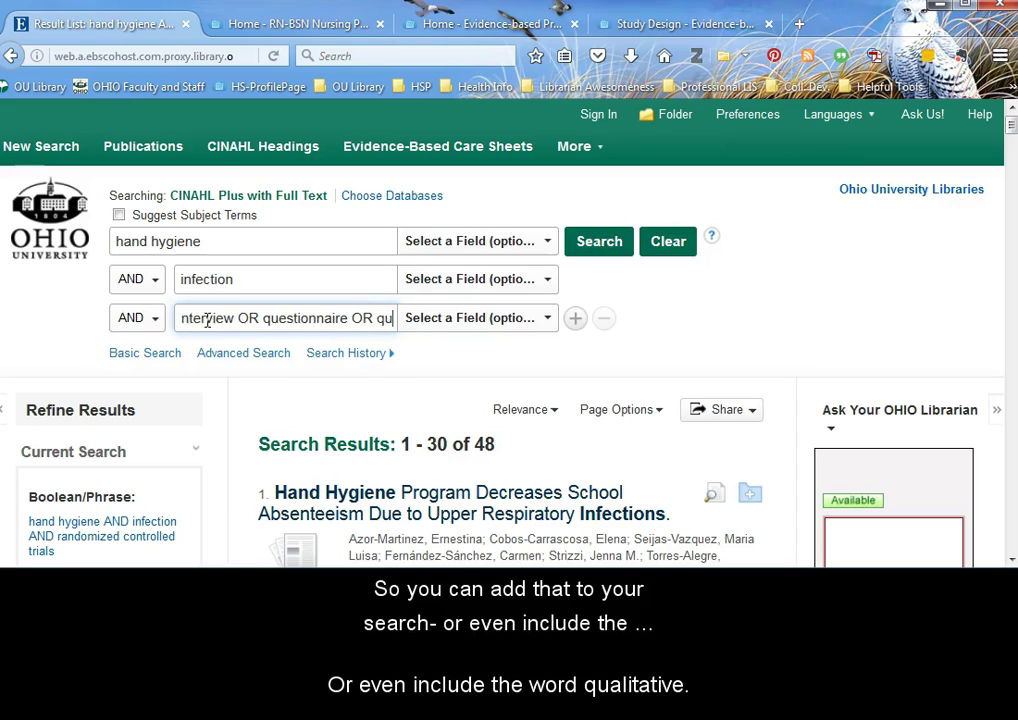
{"action": "type", "text": "alitative"}
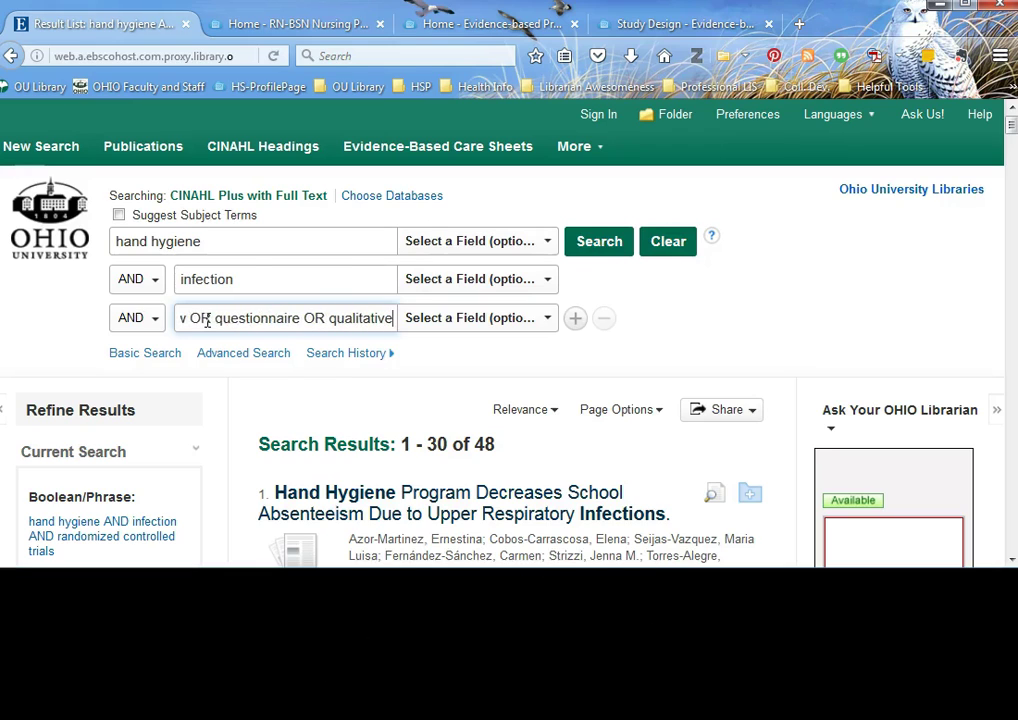
{"action": "left_click", "coordinate": [600, 250]}
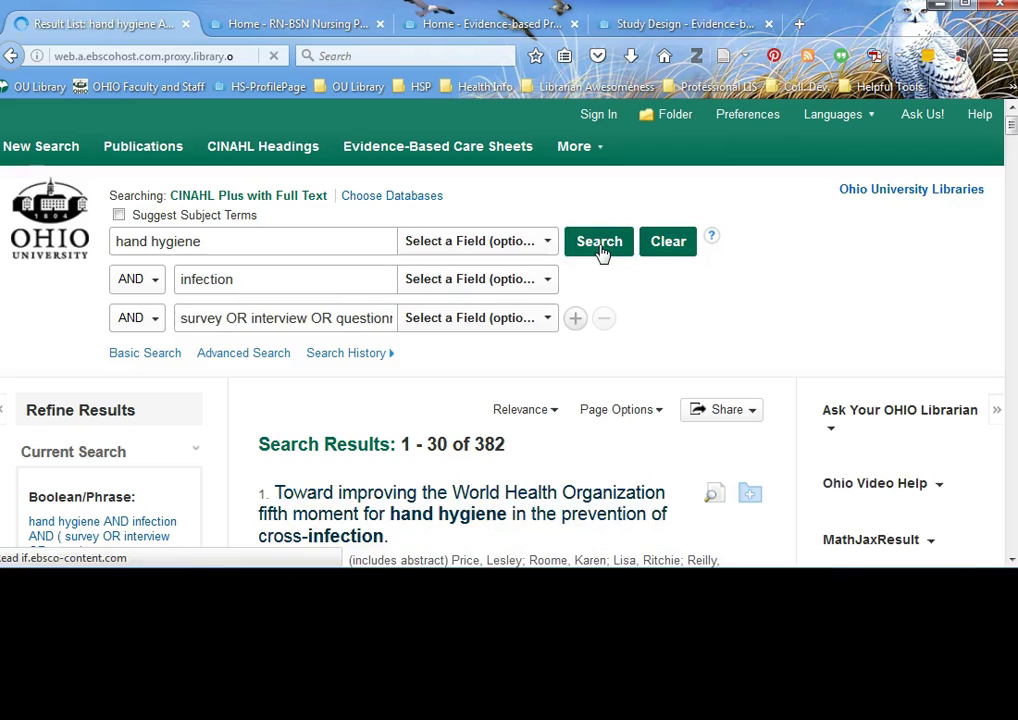
- Scroll through the 382 qualitative results, then return to the Evidence-based Practice guide home
{"action": "left_click_drag", "start_coordinate": [1010, 128], "coordinate": [1010, 177]}
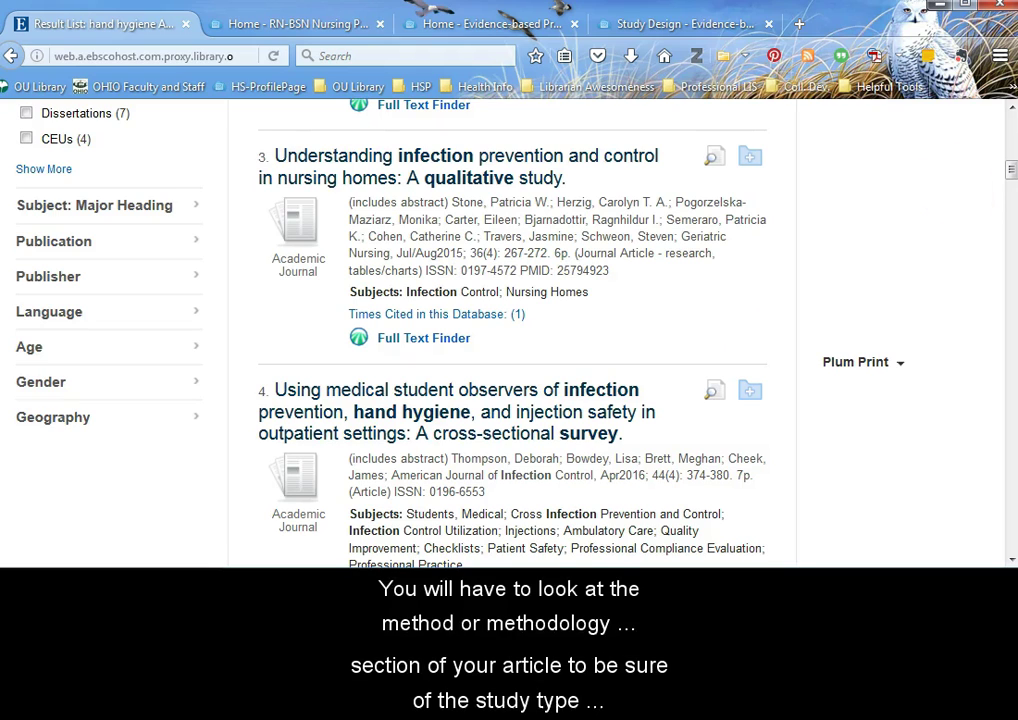
{"action": "mouse_move", "coordinate": [1011, 170]}
{"action": "left_mouse_down"}
{"action": "mouse_move", "coordinate": [1011, 124]}
{"action": "mouse_move", "coordinate": [1012, 168]}
{"action": "left_mouse_up"}
{"action": "left_click_drag", "start_coordinate": [1010, 175], "coordinate": [1010, 207]}
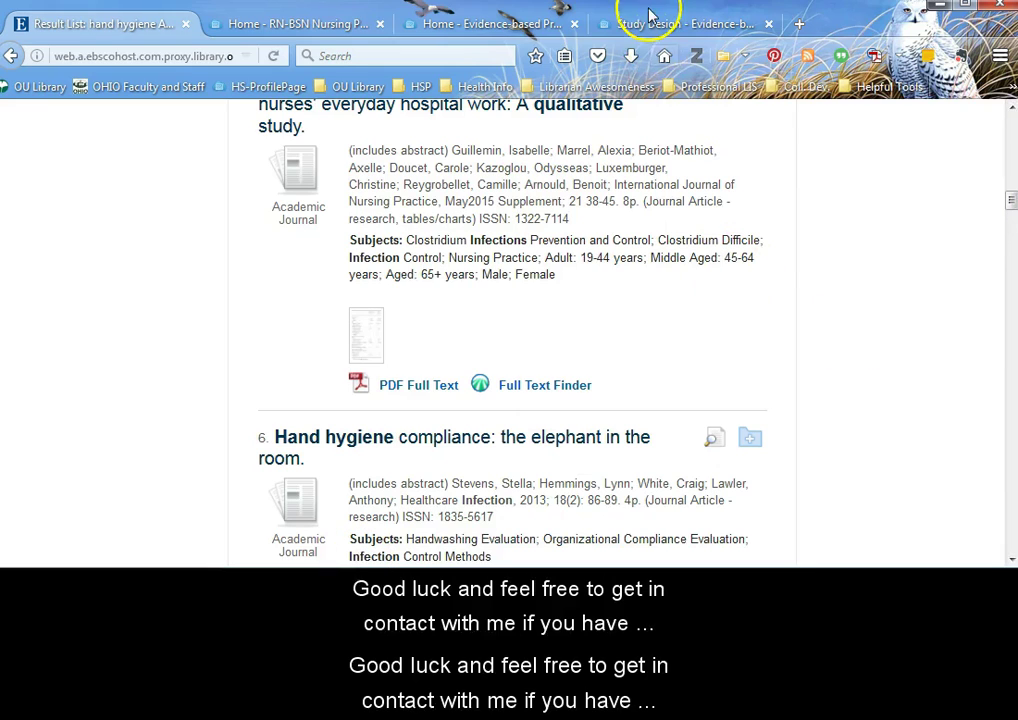
{"action": "left_click", "coordinate": [513, 26]}
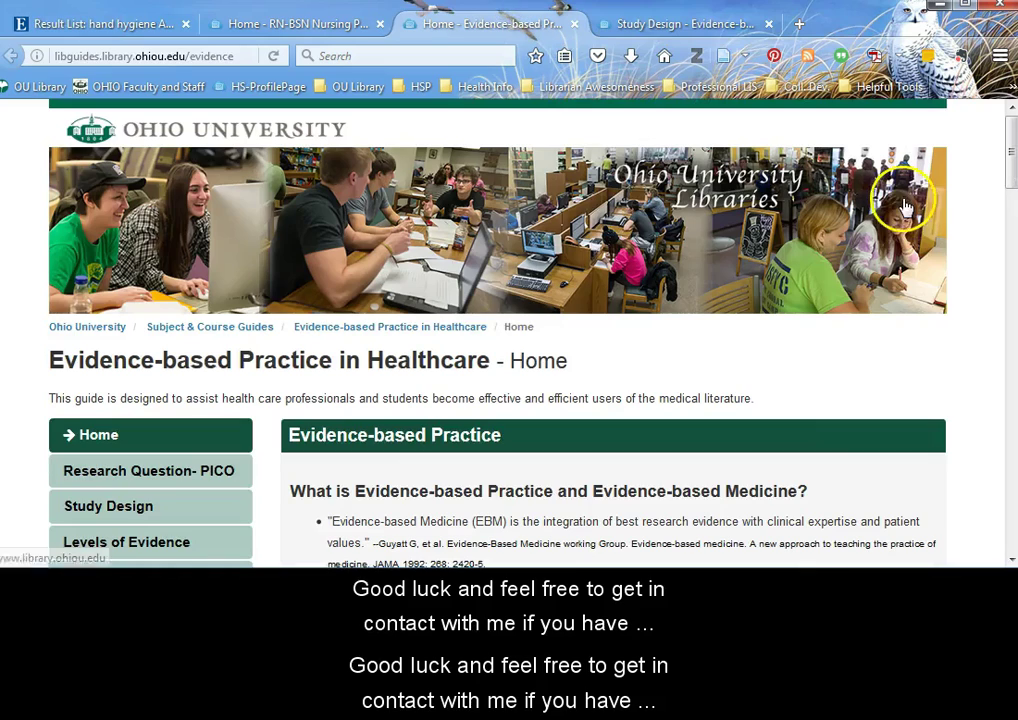
- Scroll down the Evidence-based Practice in Healthcare guide home page toward its evidence diagram
{"action": "left_click_drag", "start_coordinate": [1003, 158], "coordinate": [1001, 244]}
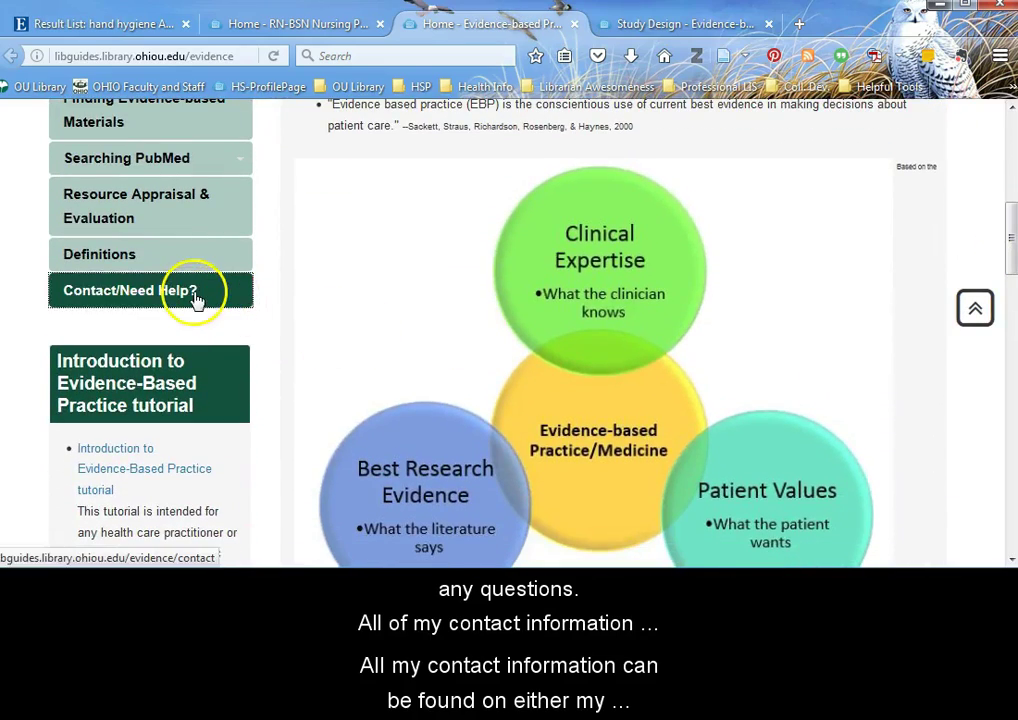